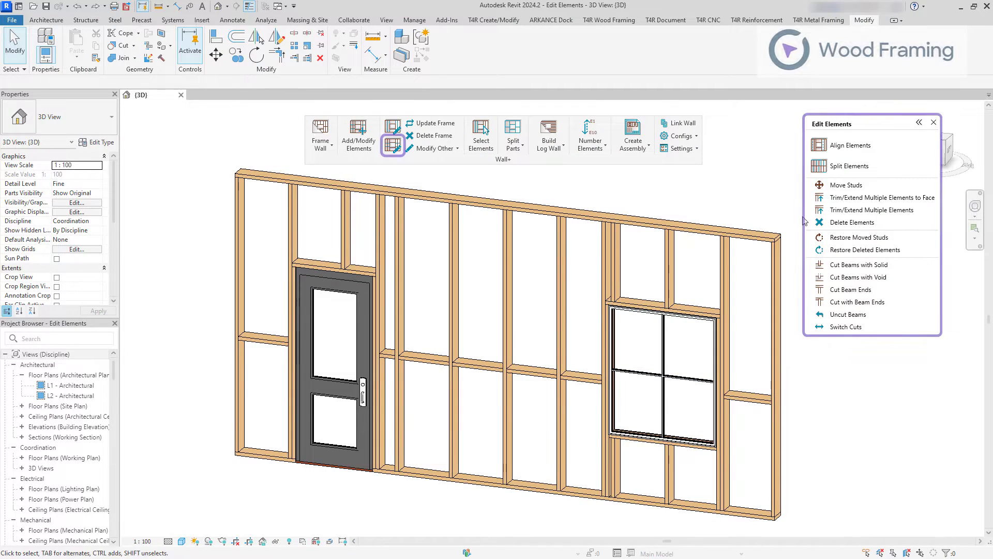
# Move a picked stud sideways by 200 mm with Move Studs
pyautogui.click(879, 186)
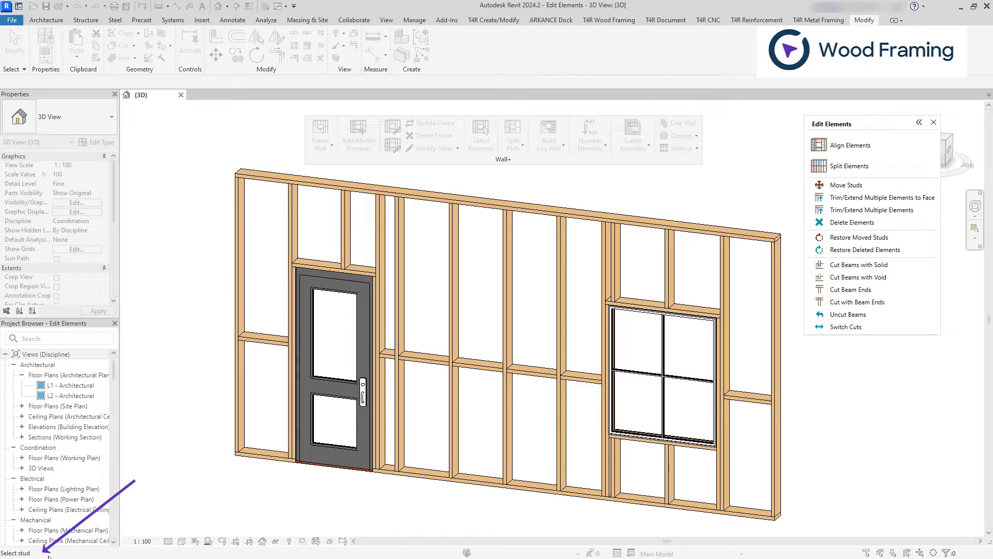
pyautogui.click(451, 308)
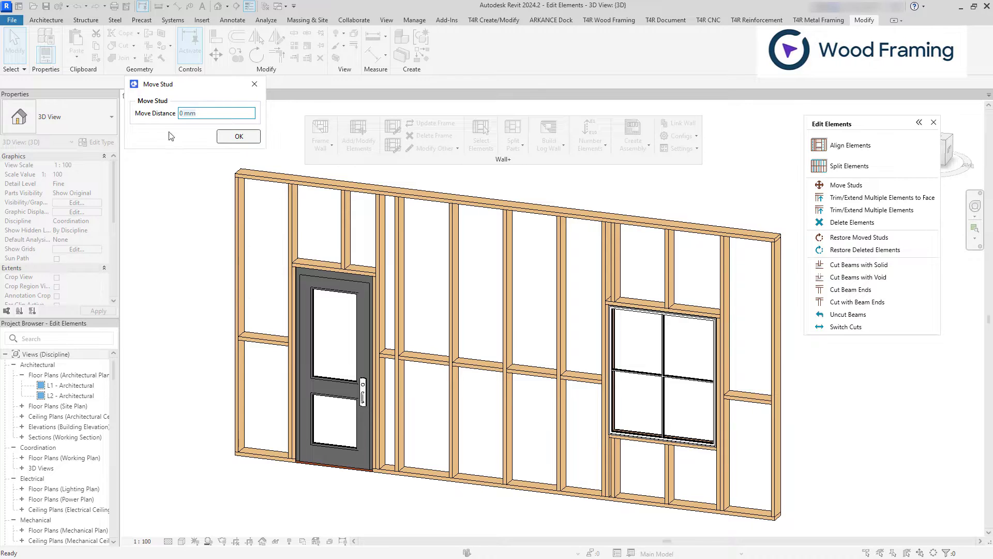
pyautogui.click(238, 136)
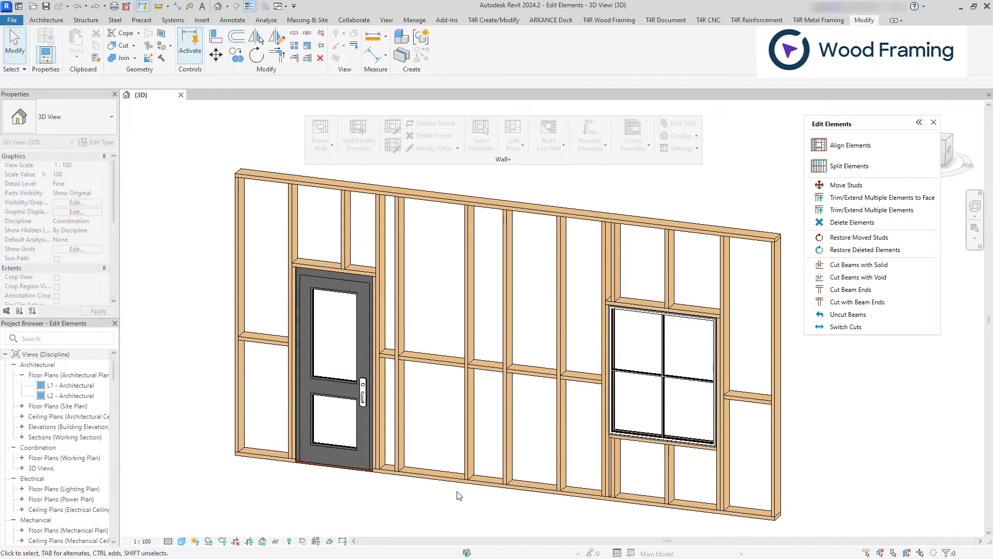
# Run Move Studs again on that stud with -200 mm to return it
pyautogui.click(468, 456)
pyautogui.click(474, 508)
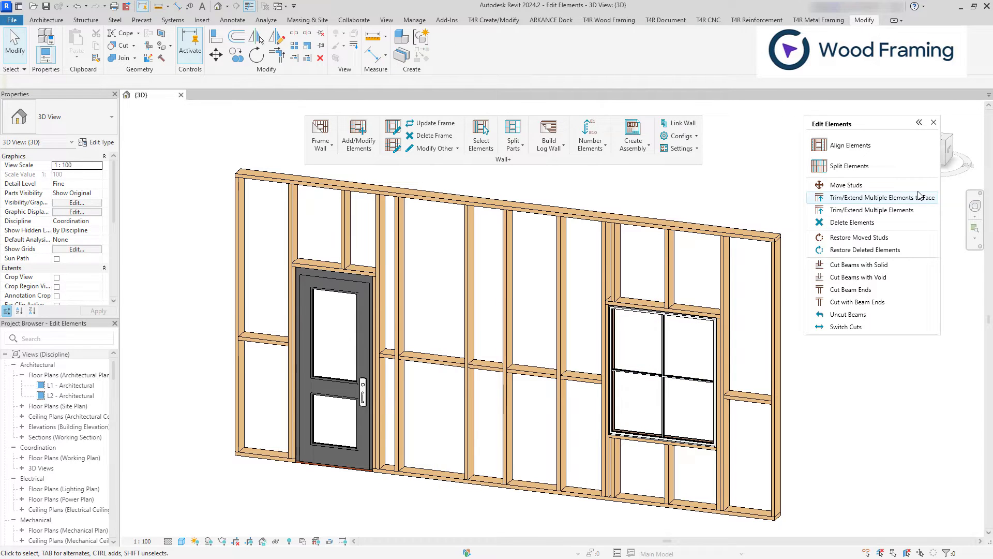
pyautogui.click(846, 185)
pyautogui.click(559, 275)
pyautogui.click(237, 113)
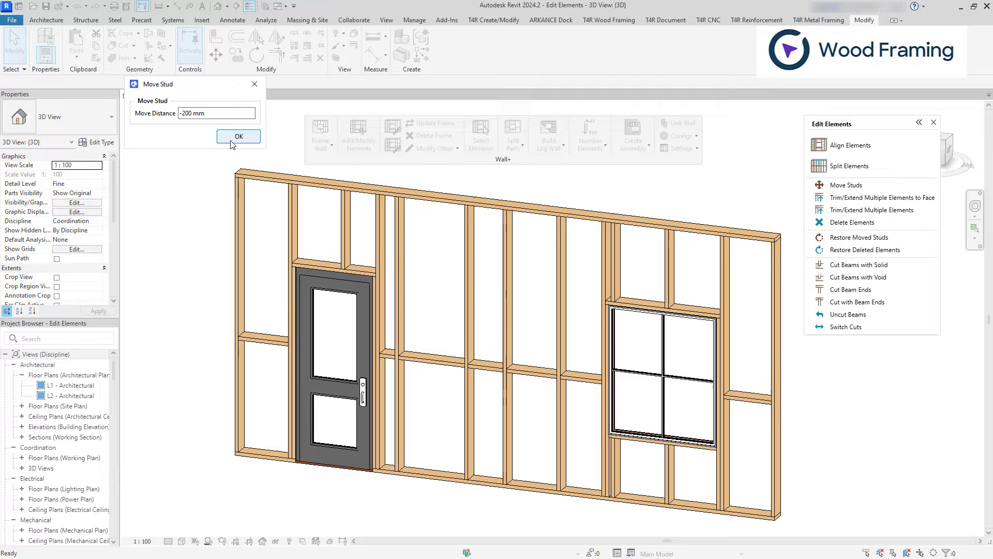
pyautogui.click(235, 137)
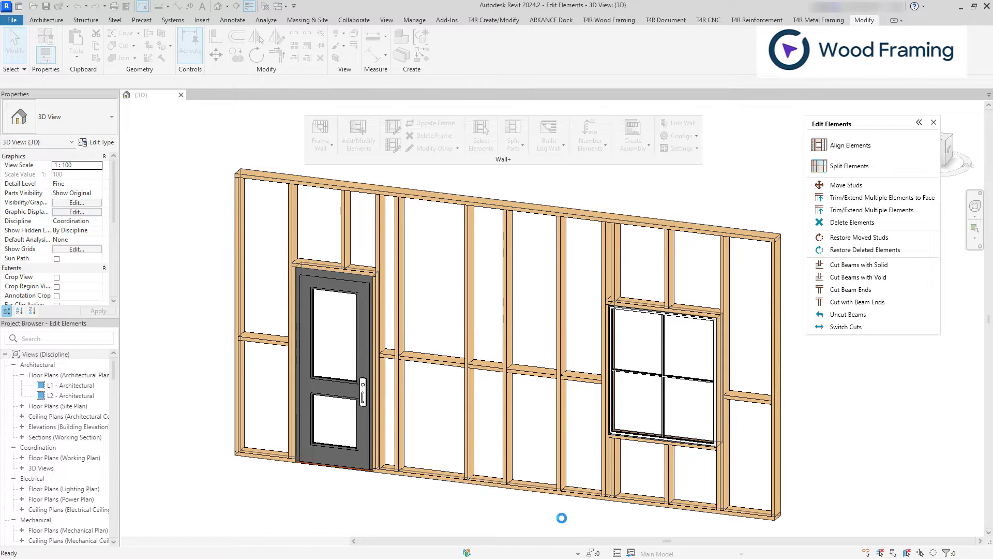
# Drag the stud between door and window to the right and regenerate the frame
pyautogui.click(549, 474)
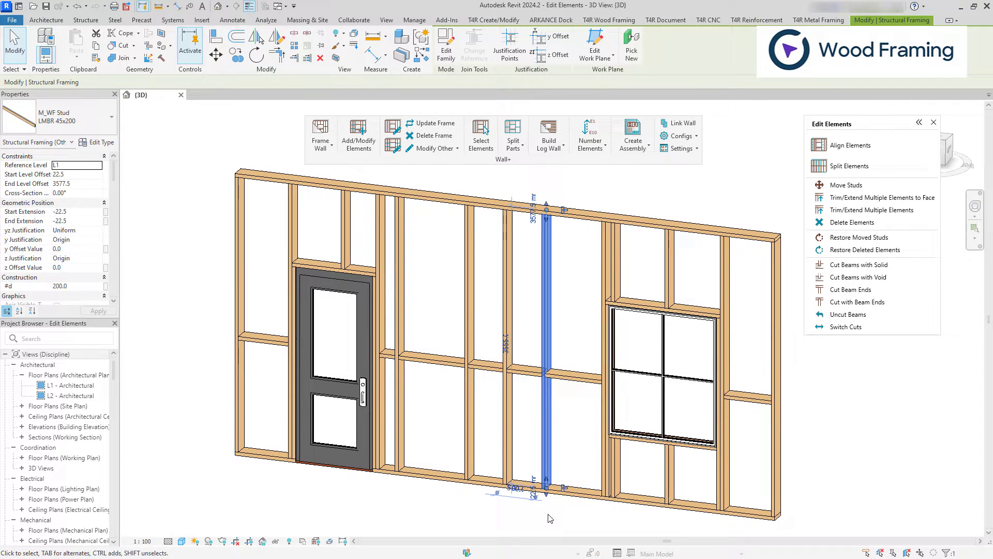
pyautogui.click(548, 517)
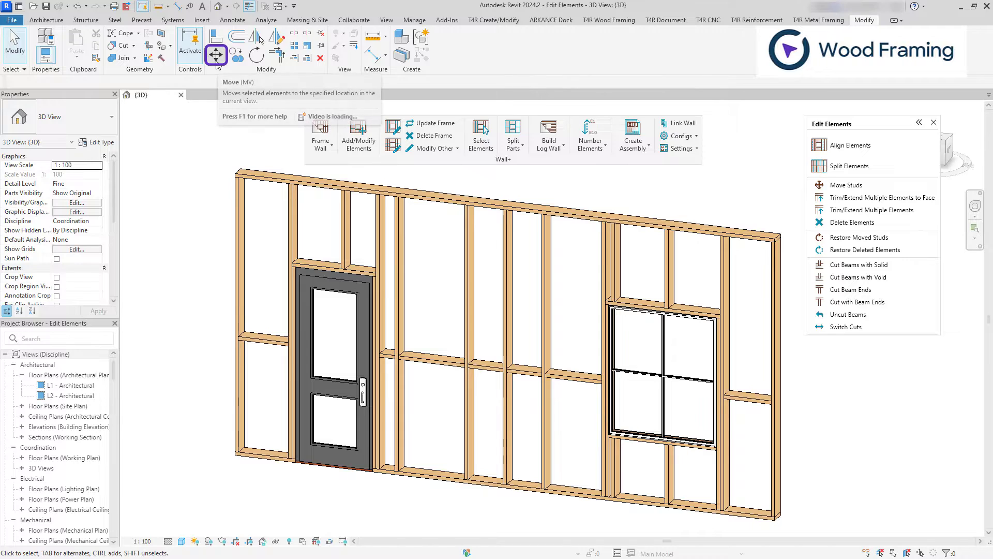
pyautogui.click(548, 473)
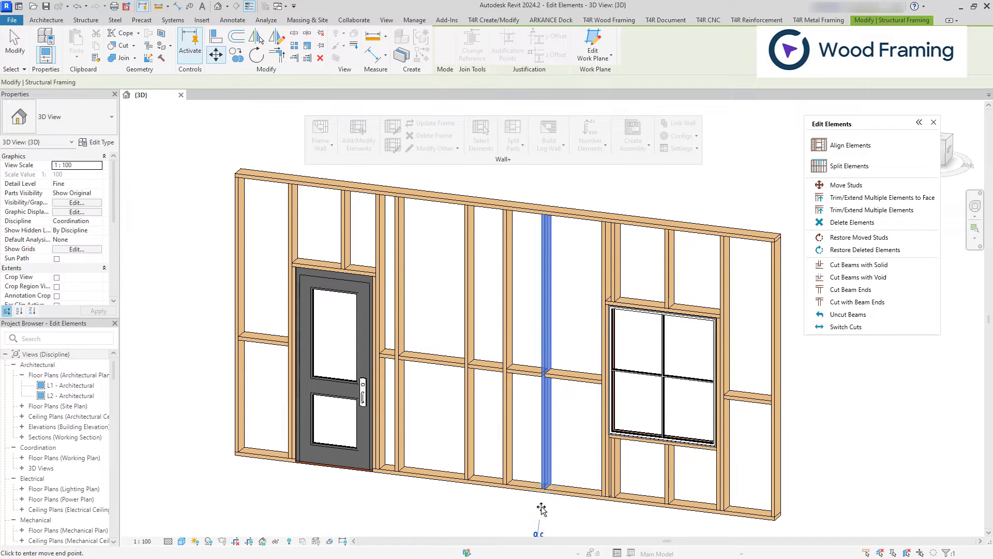
pyautogui.click(578, 512)
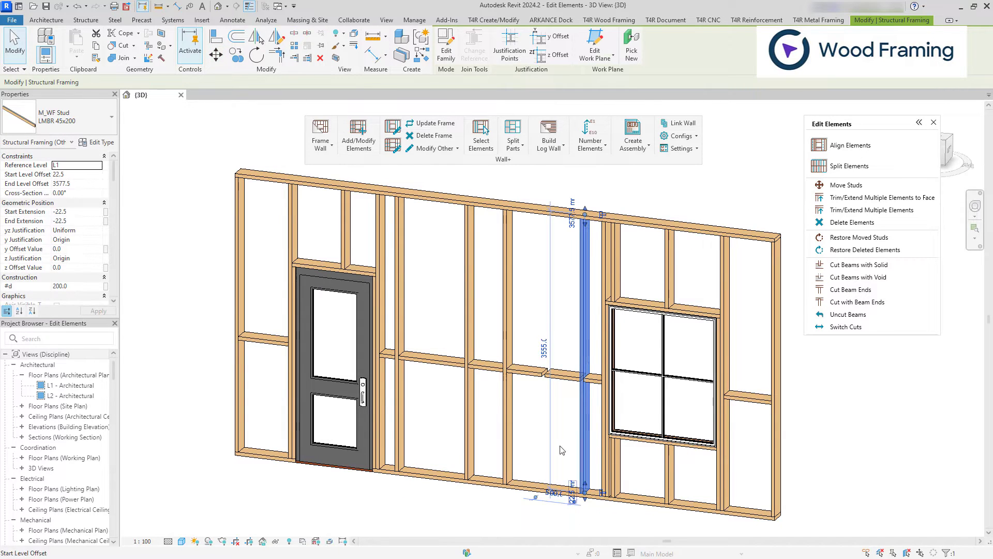
pyautogui.click(431, 123)
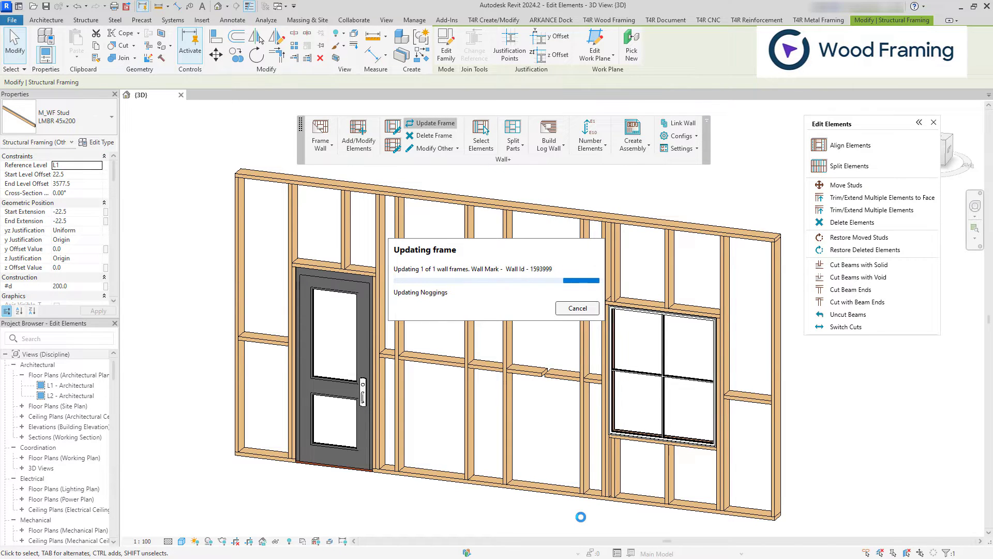
# Move the stud about 500 mm right with Modify Move and update the frame
pyautogui.click(547, 456)
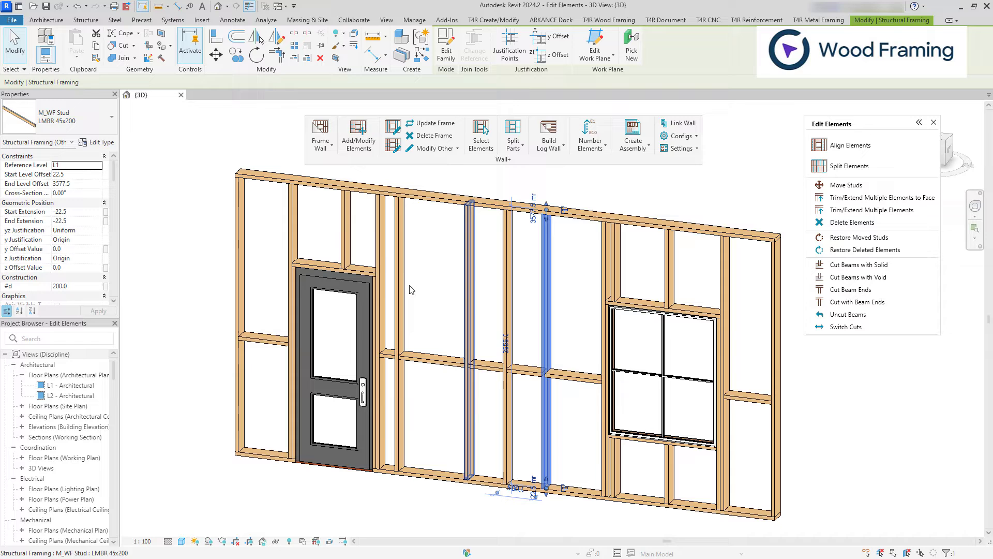
pyautogui.click(216, 55)
pyautogui.click(543, 514)
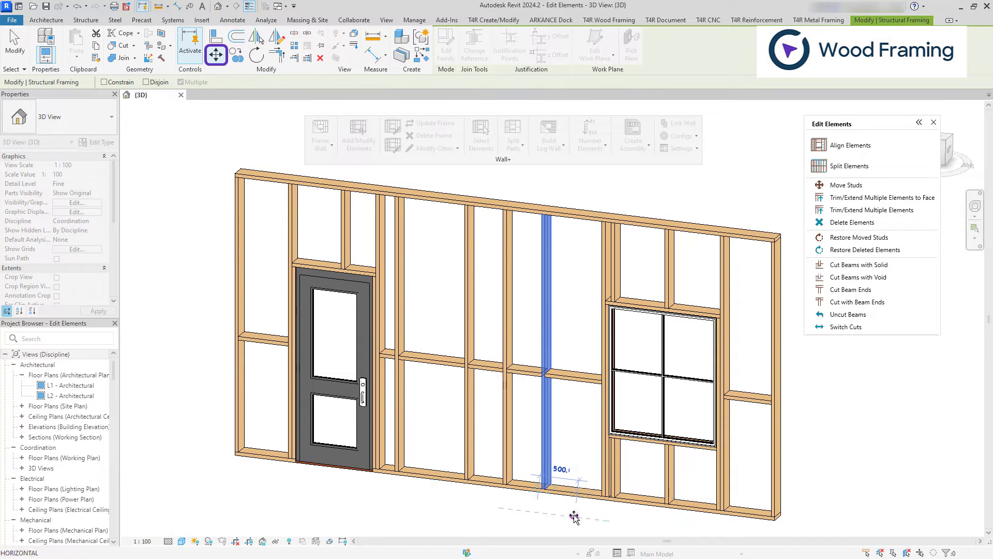
pyautogui.click(574, 518)
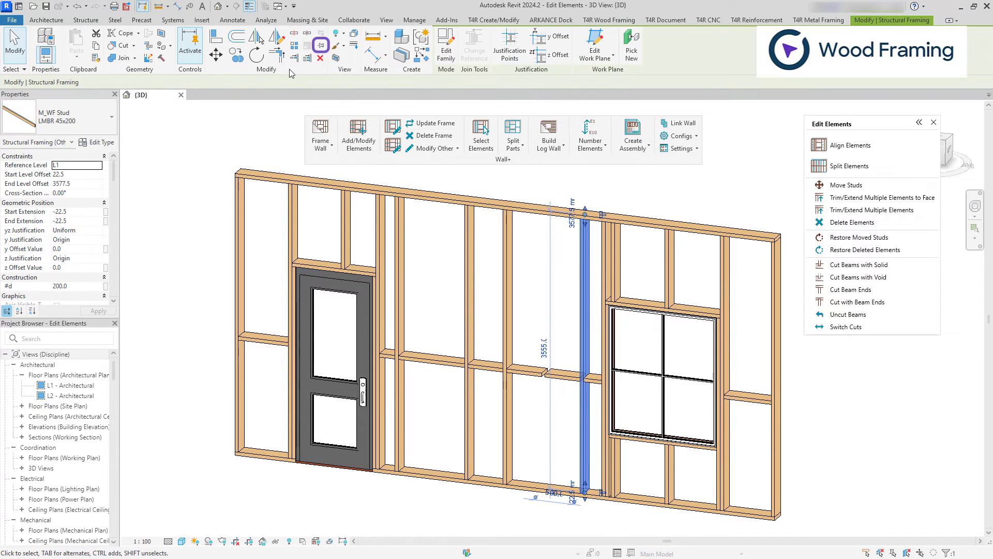
pyautogui.click(322, 47)
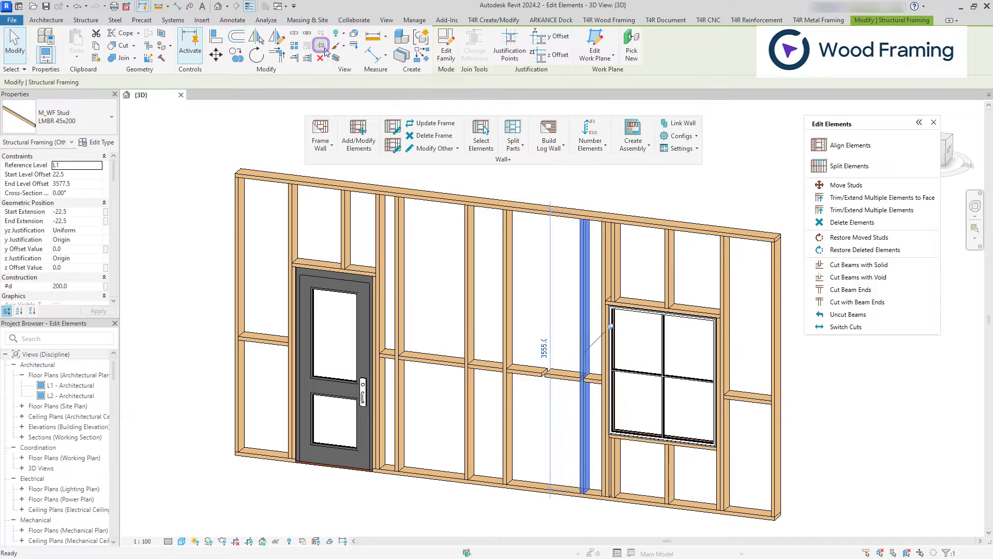
pyautogui.click(432, 122)
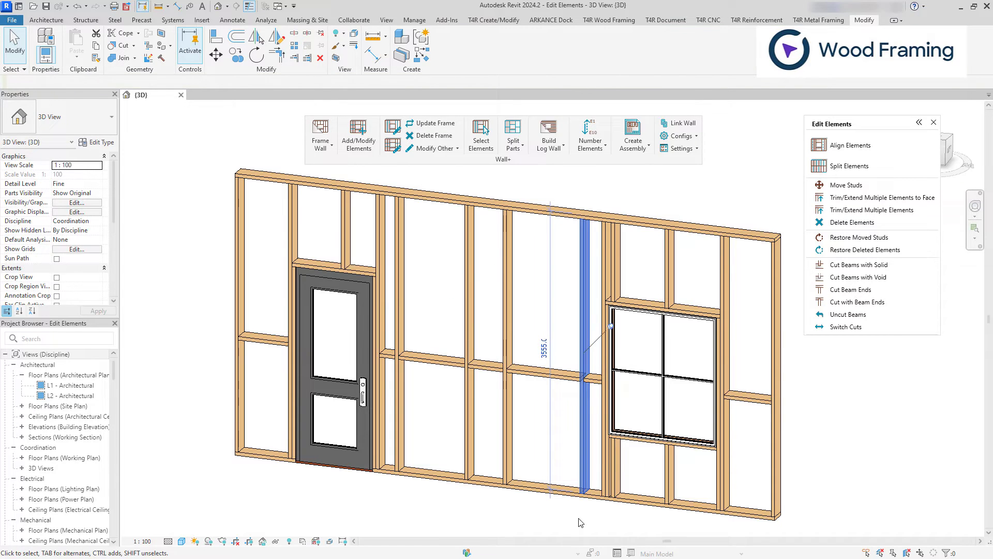
# Restore the moved studs of the picked frame to their original positions
pyautogui.click(579, 527)
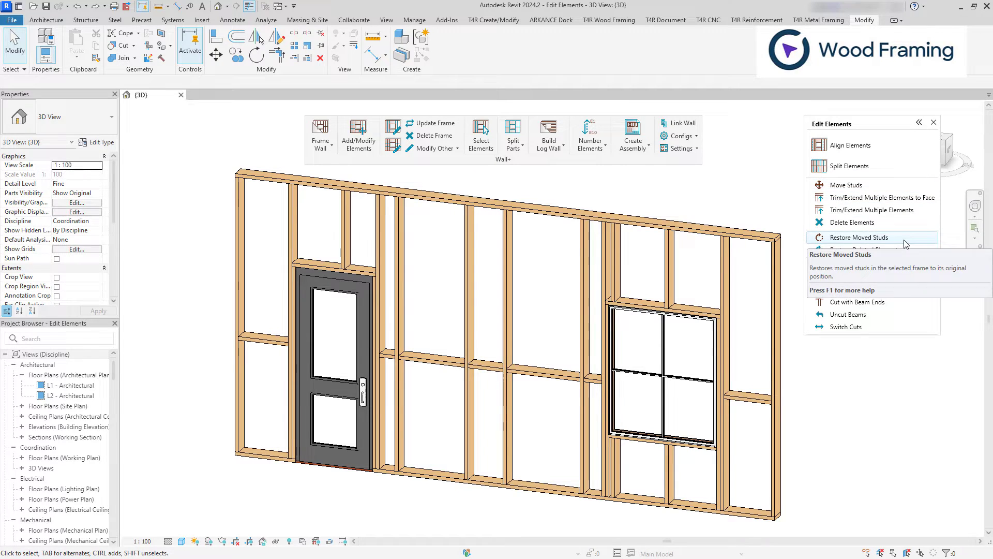
pyautogui.click(500, 276)
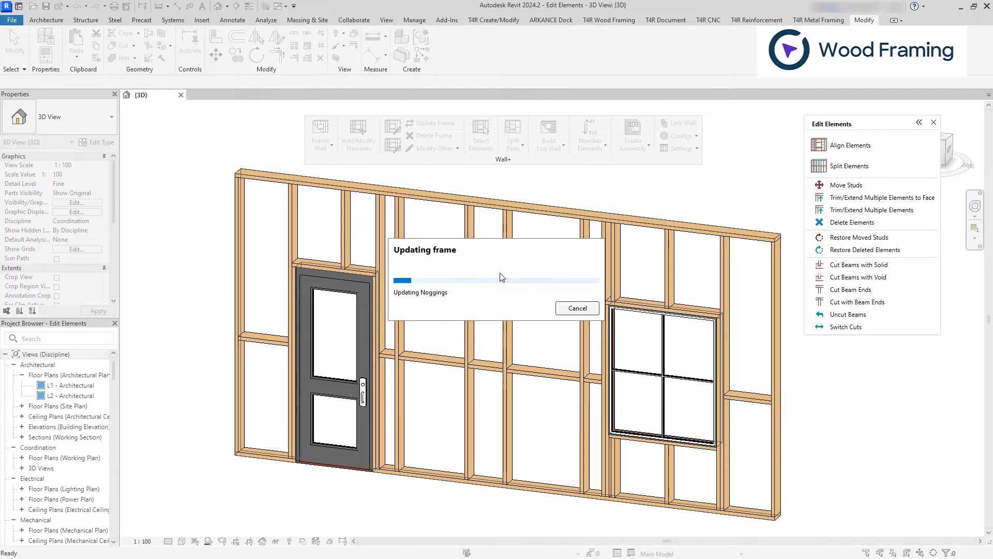
pyautogui.click(455, 284)
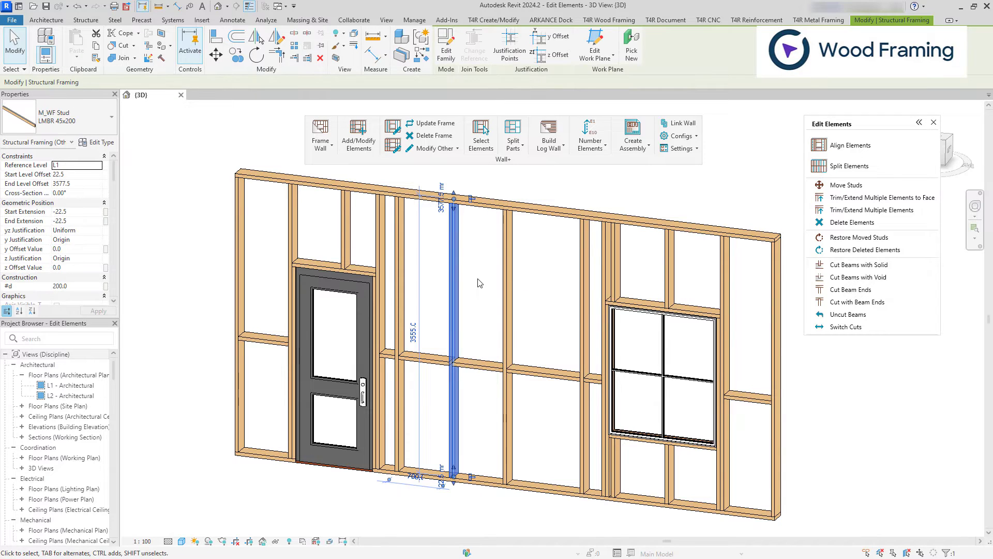
pyautogui.click(479, 283)
pyautogui.click(581, 280)
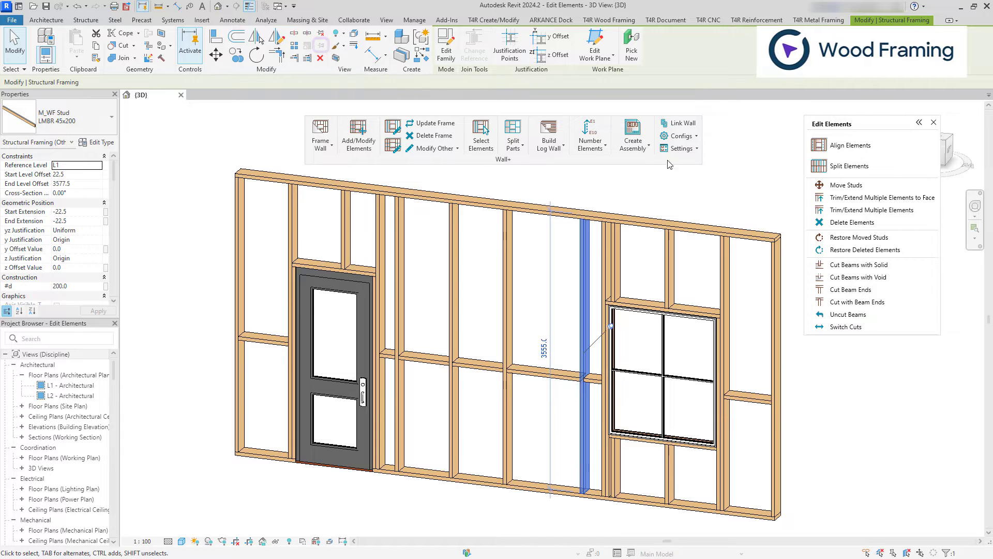
# Regenerate the wall frame and check the restored stud right of centre
pyautogui.click(865, 237)
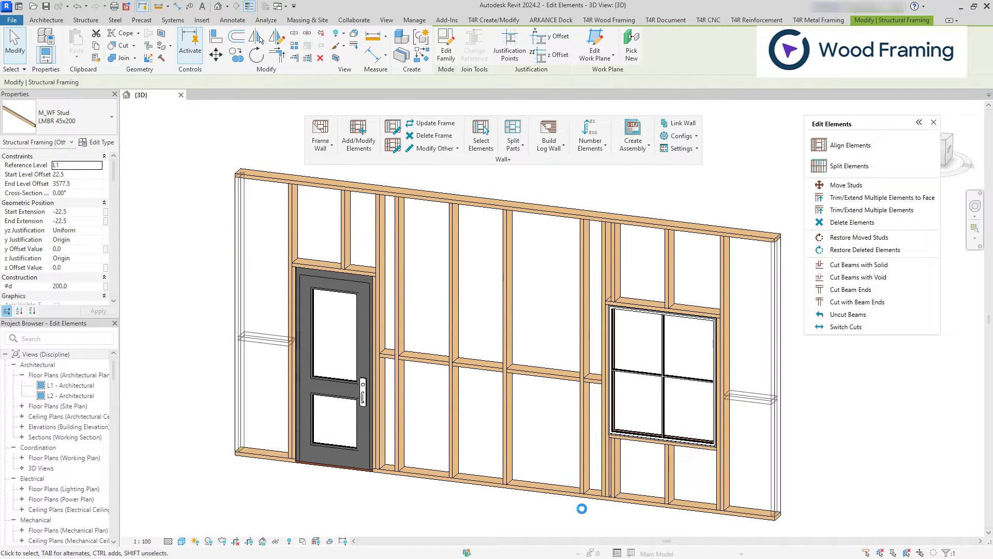
pyautogui.click(581, 466)
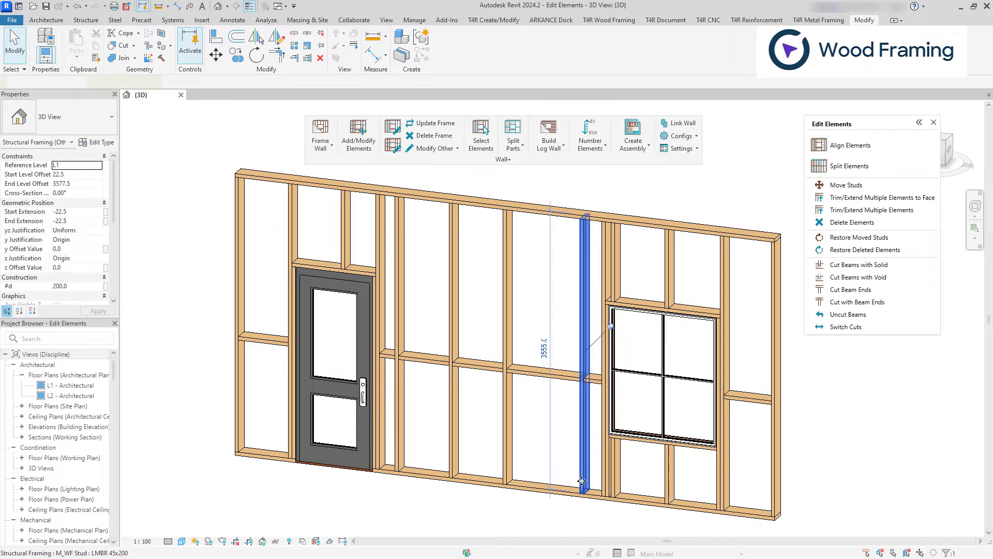
pyautogui.click(585, 517)
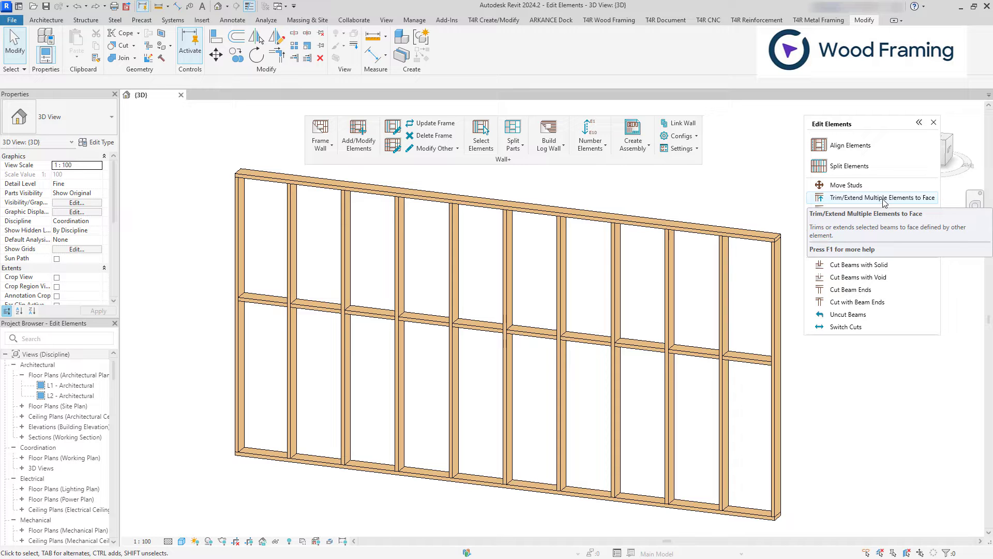
# Trim the middle stud to the blocking face and regenerate the wall frame
pyautogui.click(884, 198)
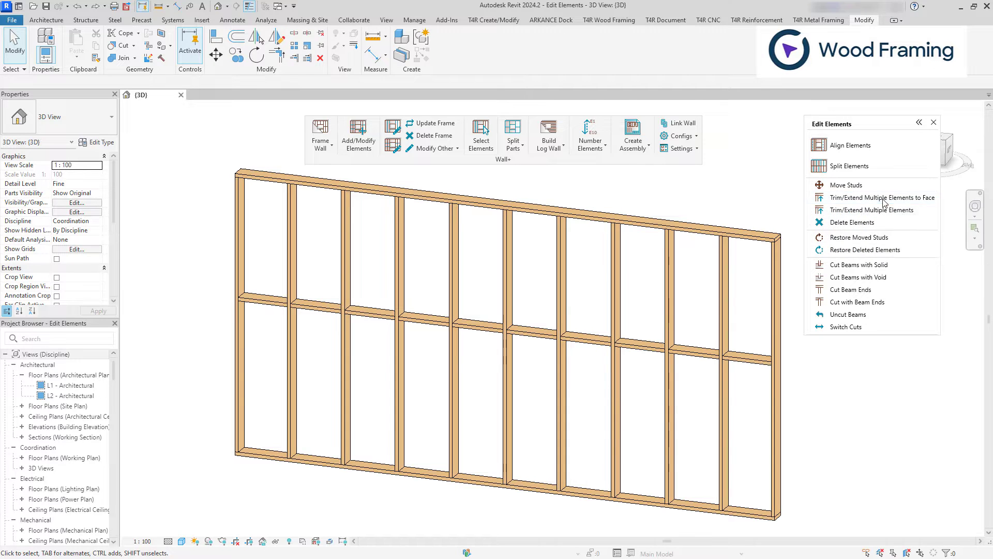
pyautogui.scroll(5, 545, 337)
pyautogui.scroll(3, 545, 337)
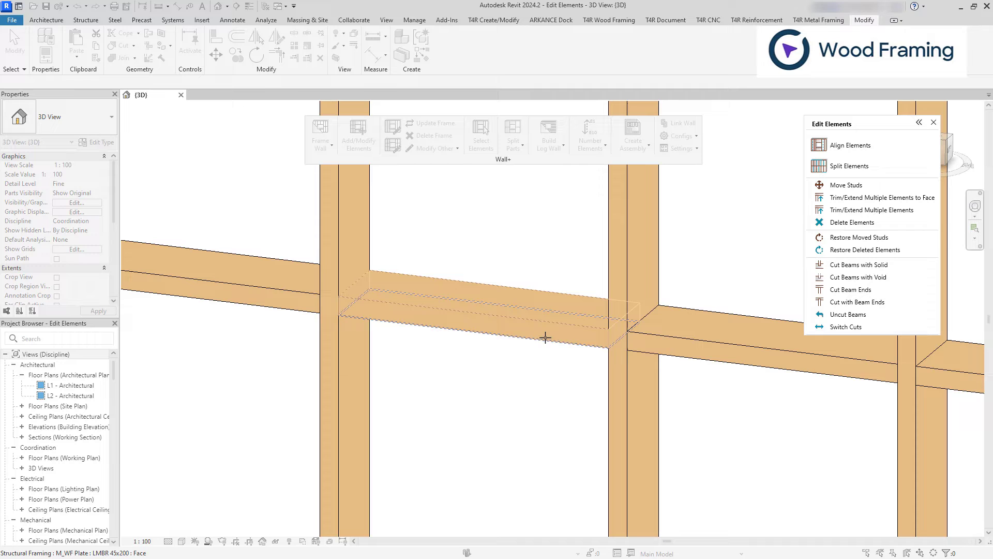
pyautogui.scroll(-4, 545, 337)
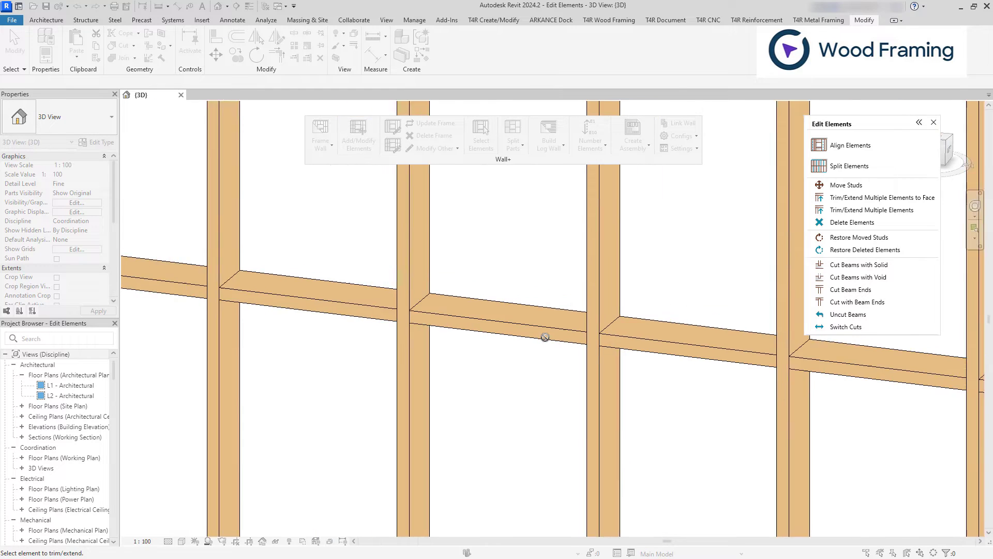
pyautogui.scroll(-2, 545, 338)
pyautogui.click(504, 368)
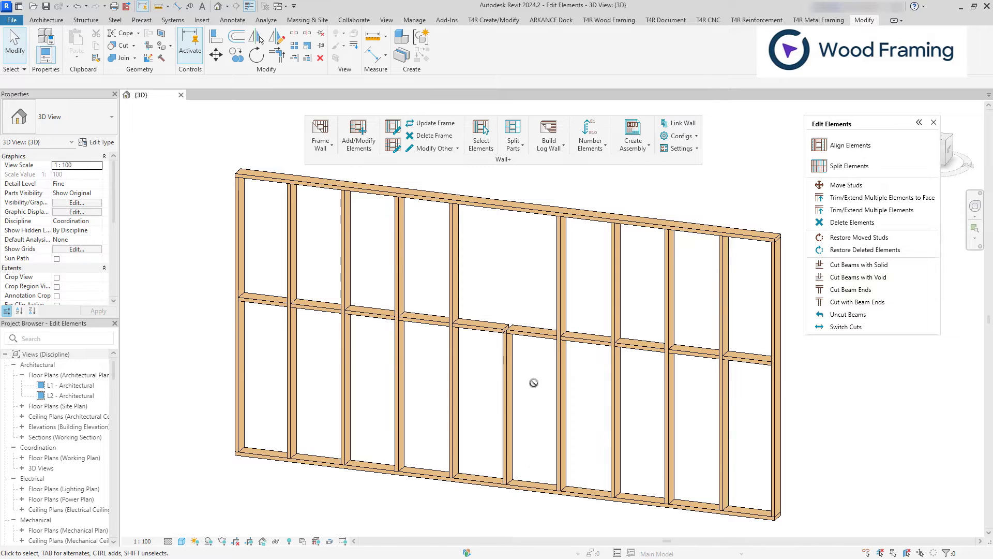
pyautogui.click(432, 123)
pyautogui.click(533, 326)
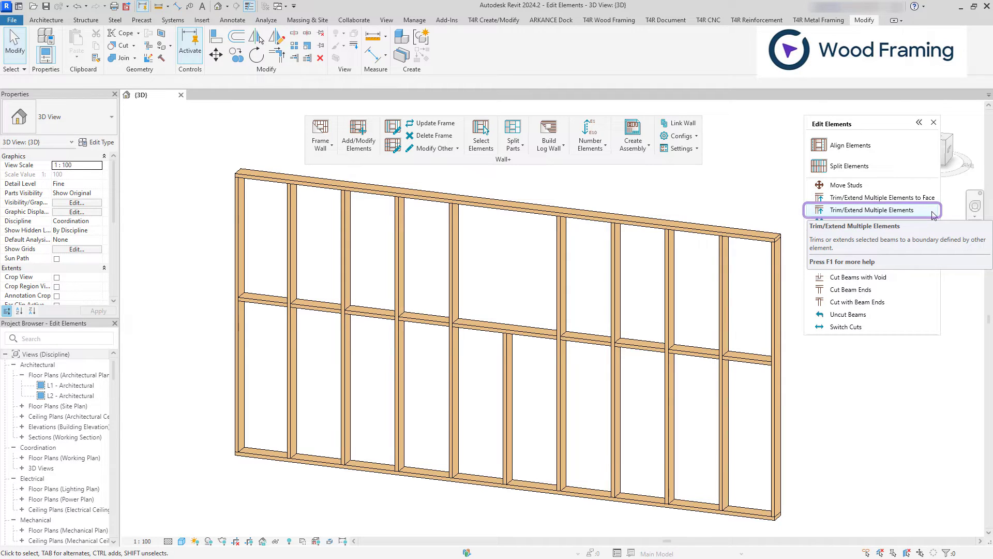
# Extend the middle-row blocking pieces to meet the shortened middle stud as boundary
pyautogui.click(933, 215)
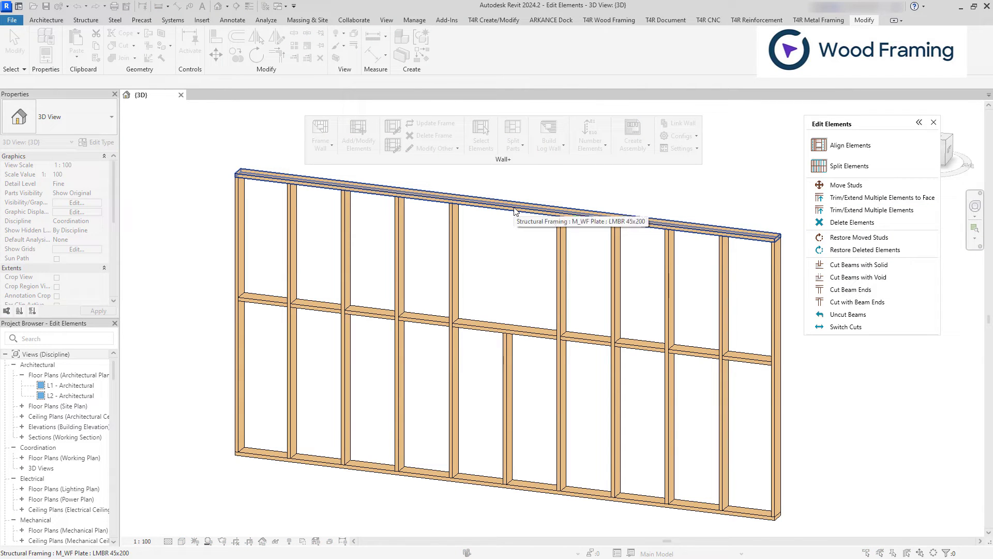
pyautogui.click(505, 362)
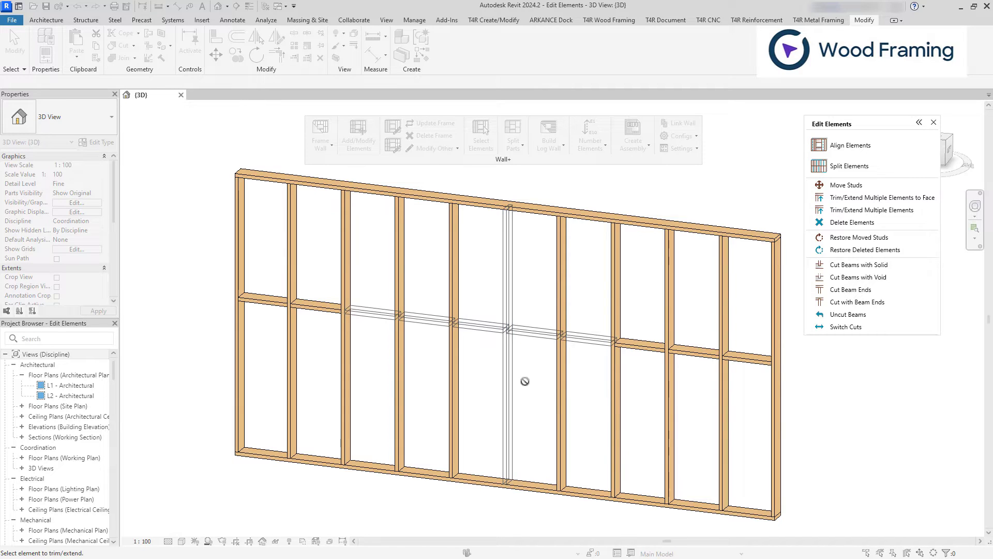
pyautogui.click(530, 384)
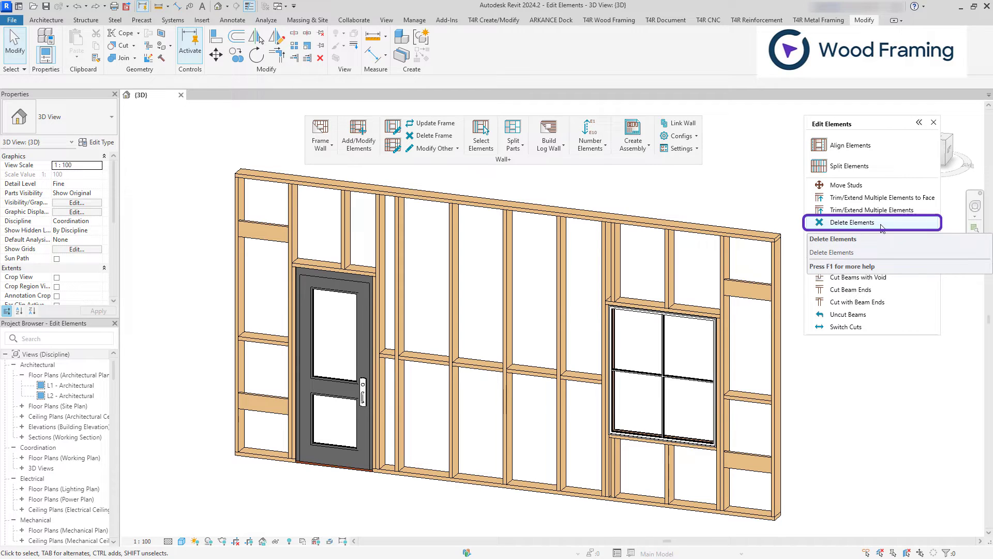
# Delete the stud right of the door and left-bay blocking permanently, then regenerate the frame
pyautogui.click(852, 222)
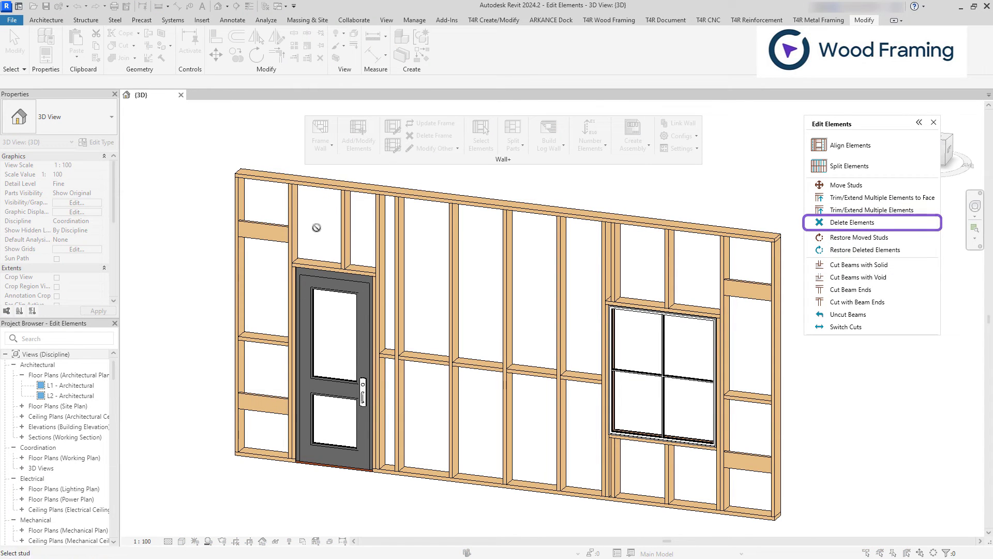
pyautogui.click(282, 232)
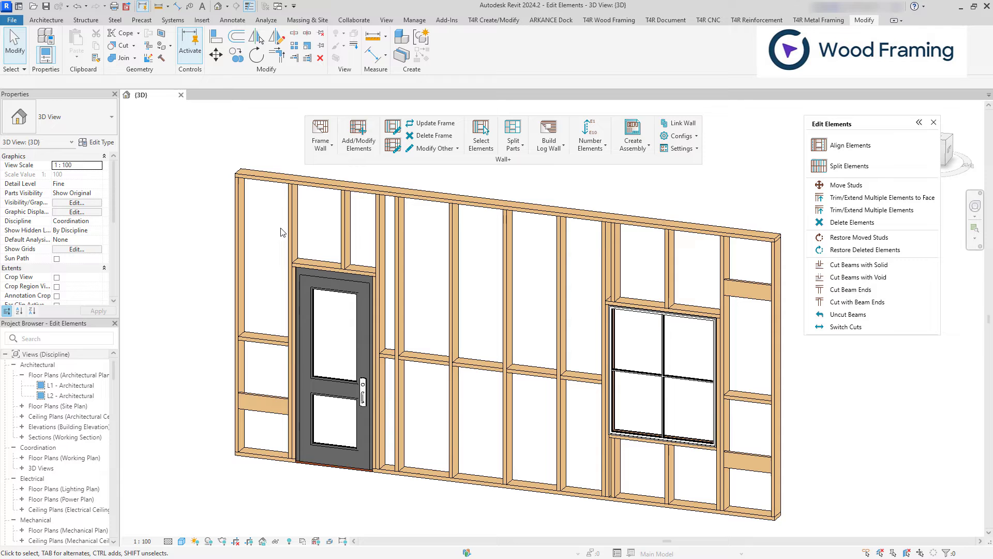
pyautogui.click(265, 399)
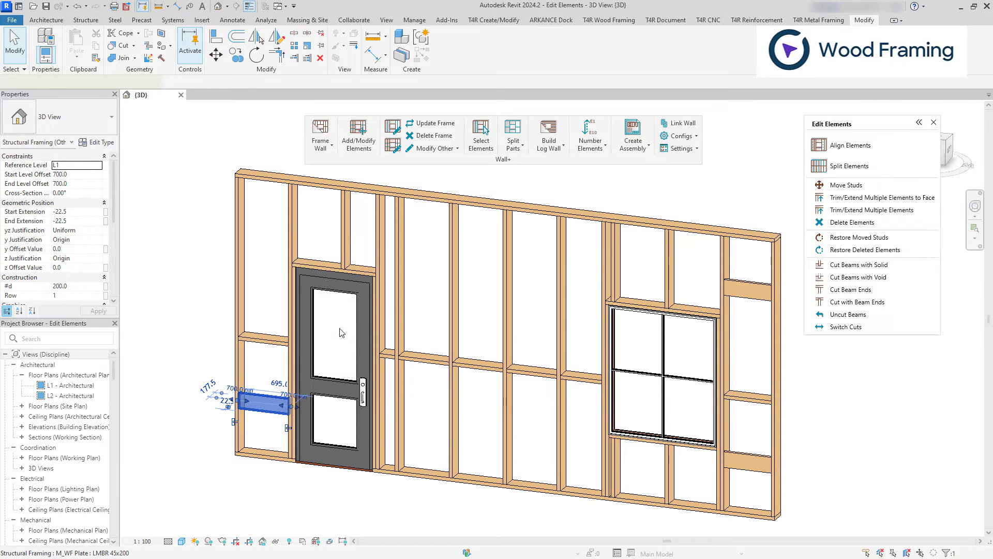
pyautogui.keyDown('ctrl'); pyautogui.click(402, 299); pyautogui.keyUp('ctrl')
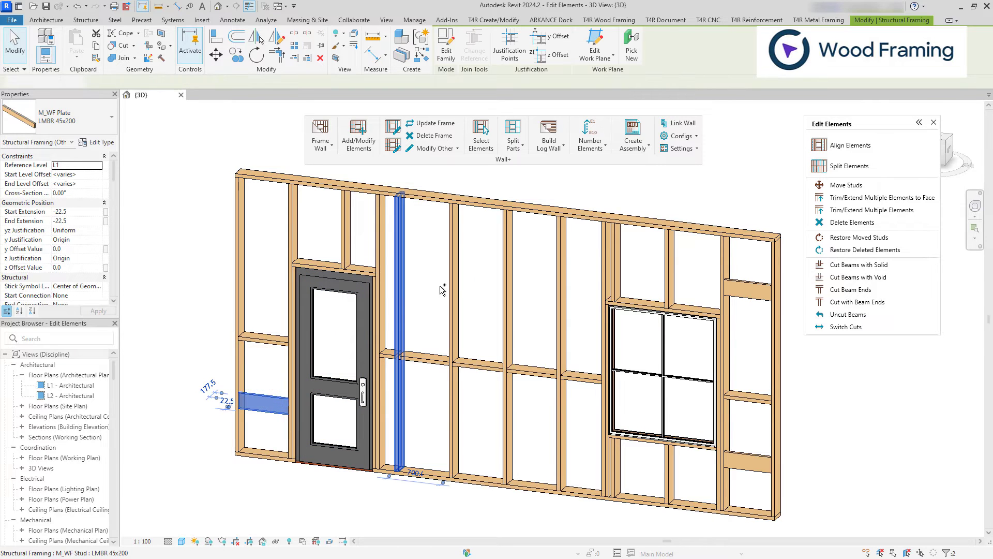
pyautogui.click(910, 225)
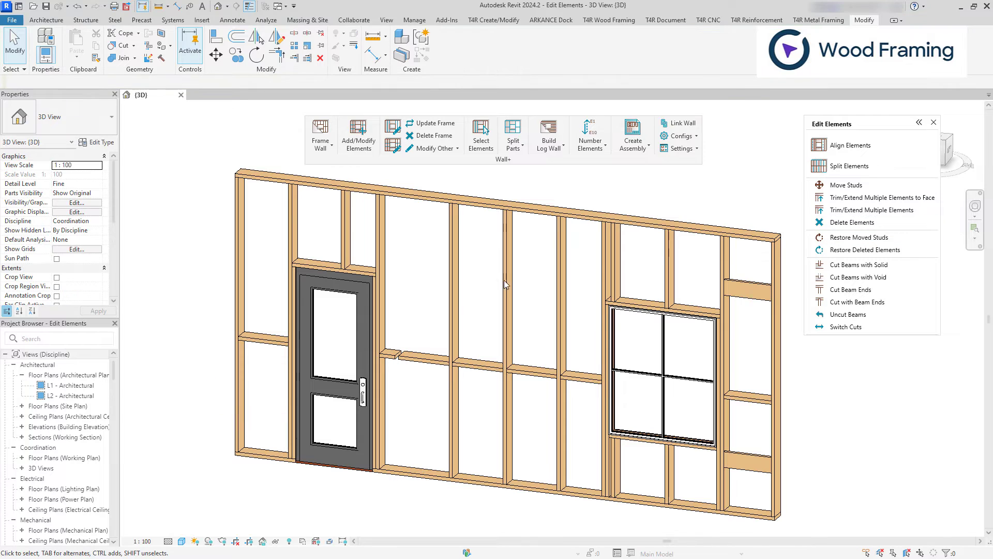
pyautogui.click(435, 123)
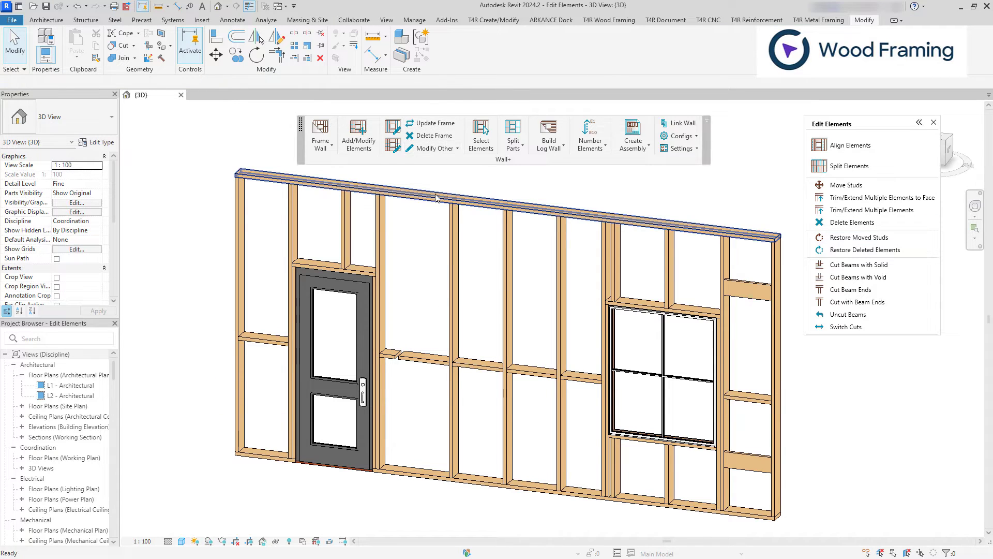
pyautogui.click(437, 201)
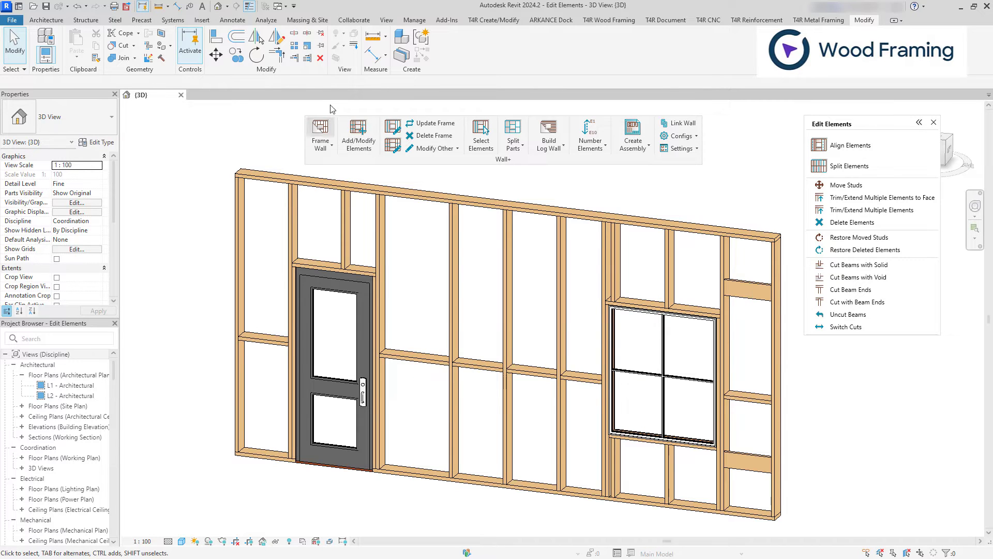
# Delete the two right-bay blockings with ordinary Delete and reselect them after they return
pyautogui.click(318, 59)
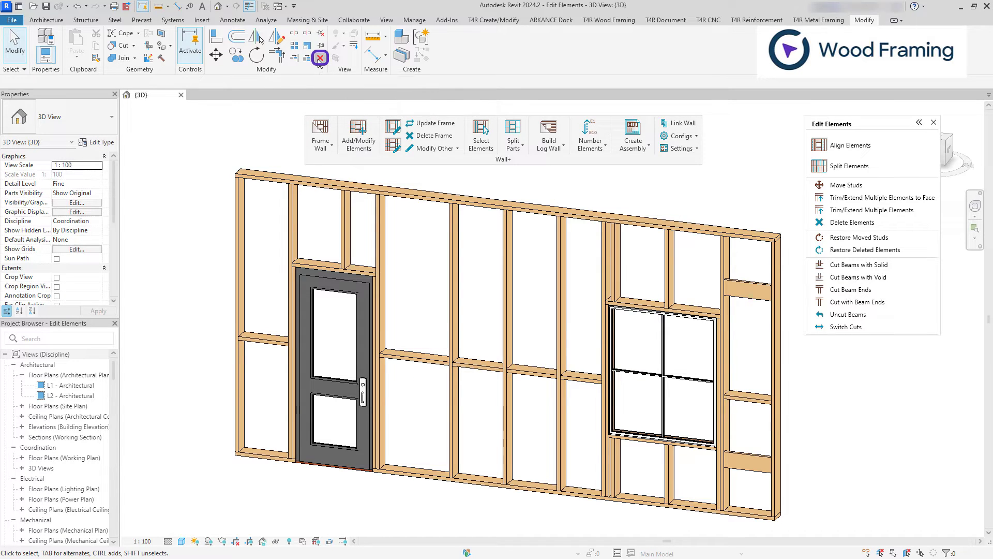
pyautogui.click(748, 289)
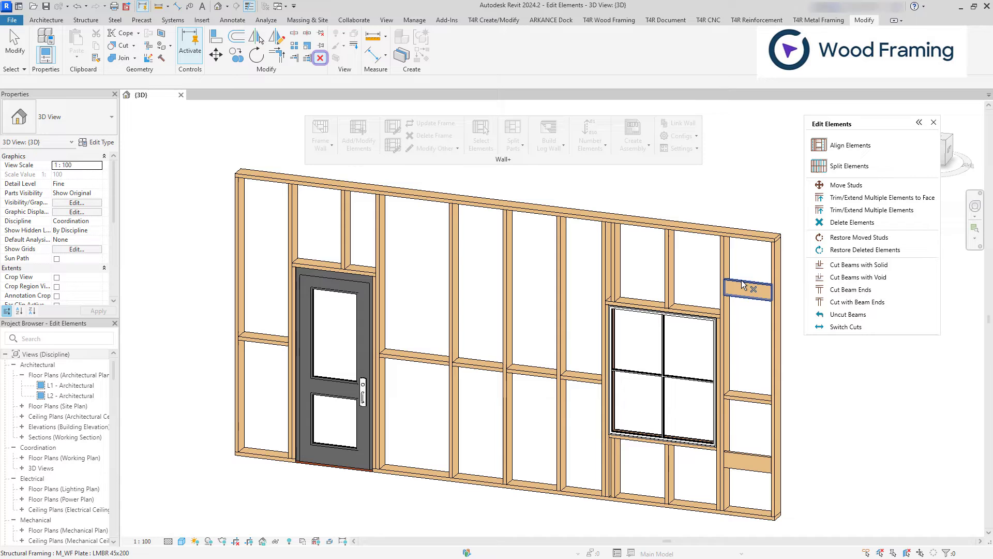
pyautogui.click(757, 462)
pyautogui.press('Return')
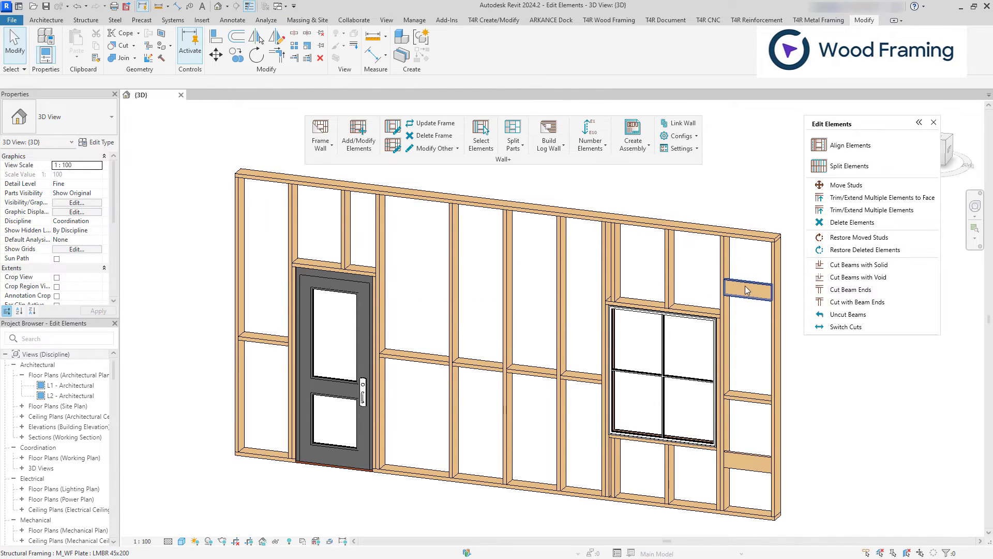
pyautogui.click(747, 289)
pyautogui.keyDown('ctrl'); pyautogui.click(756, 458); pyautogui.keyUp('ctrl')
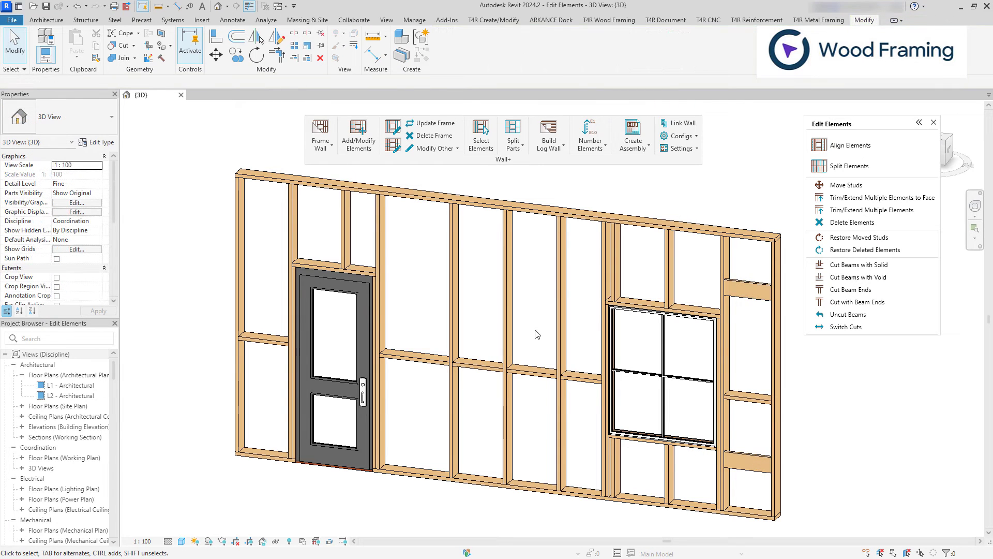
# Restore the wall's deleted members and select the returned left-bay blocking pieces
pyautogui.click(915, 256)
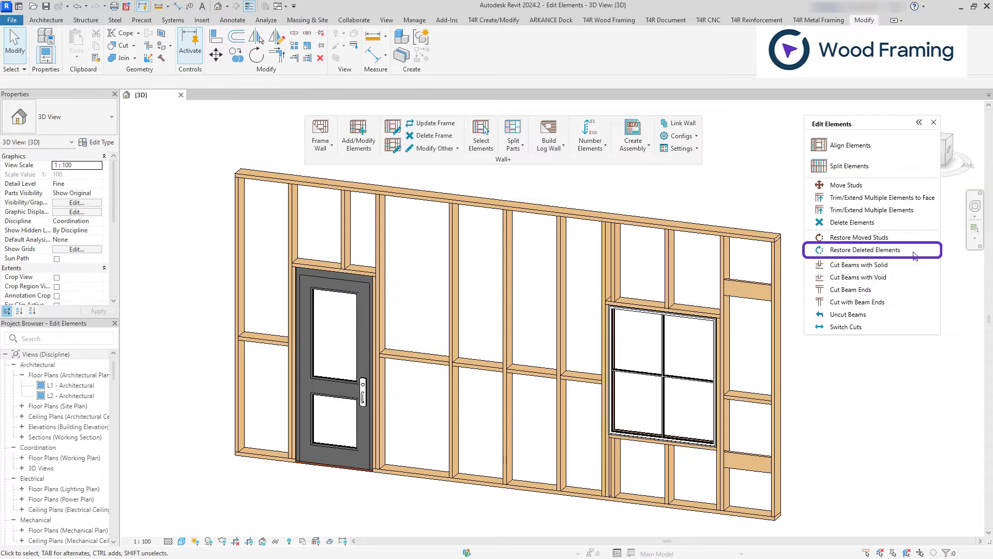
pyautogui.click(571, 270)
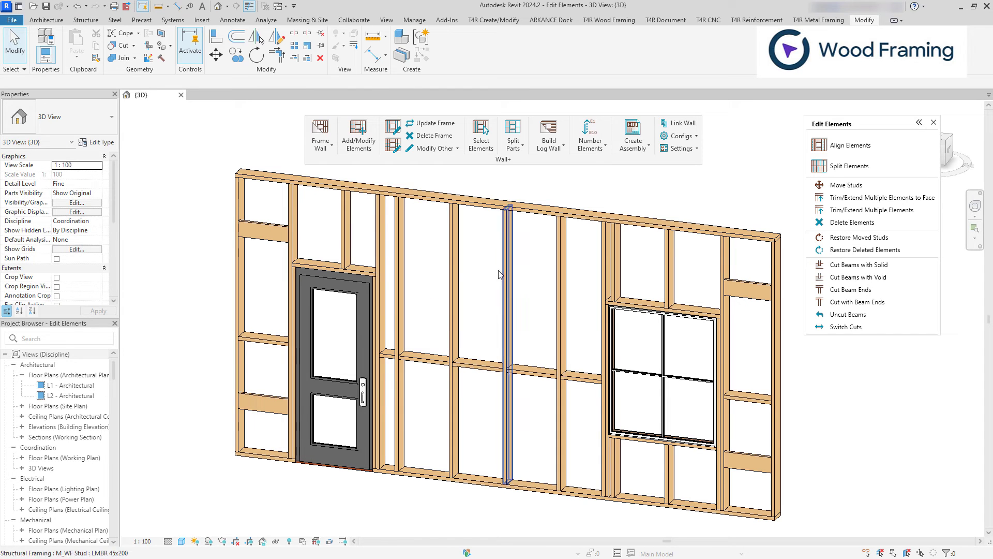
pyautogui.keyDown('ctrl'); pyautogui.click(284, 235); pyautogui.keyUp('ctrl')
pyautogui.keyDown('ctrl'); pyautogui.click(264, 402); pyautogui.keyUp('ctrl')
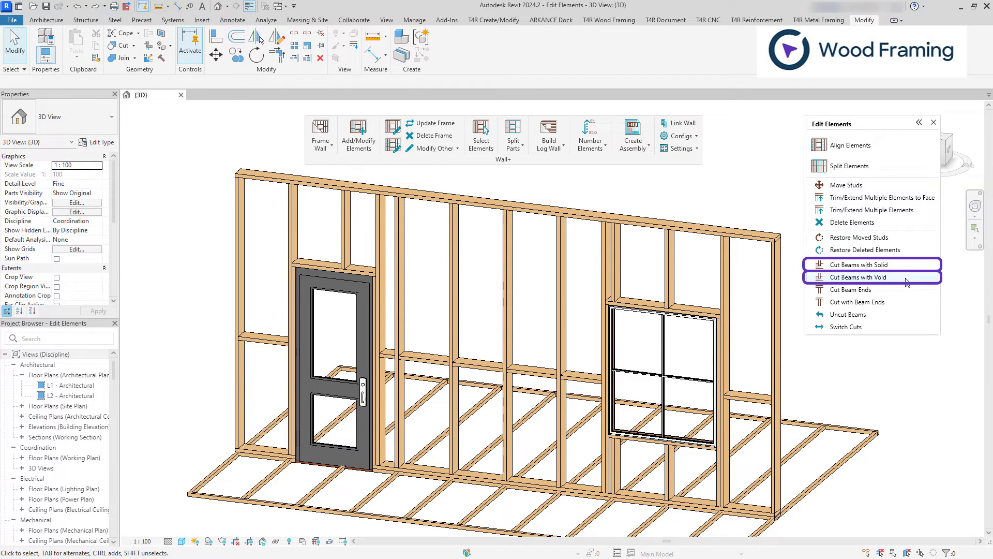
pyautogui.scroll(5, 490, 507)
pyautogui.scroll(5, 491, 506)
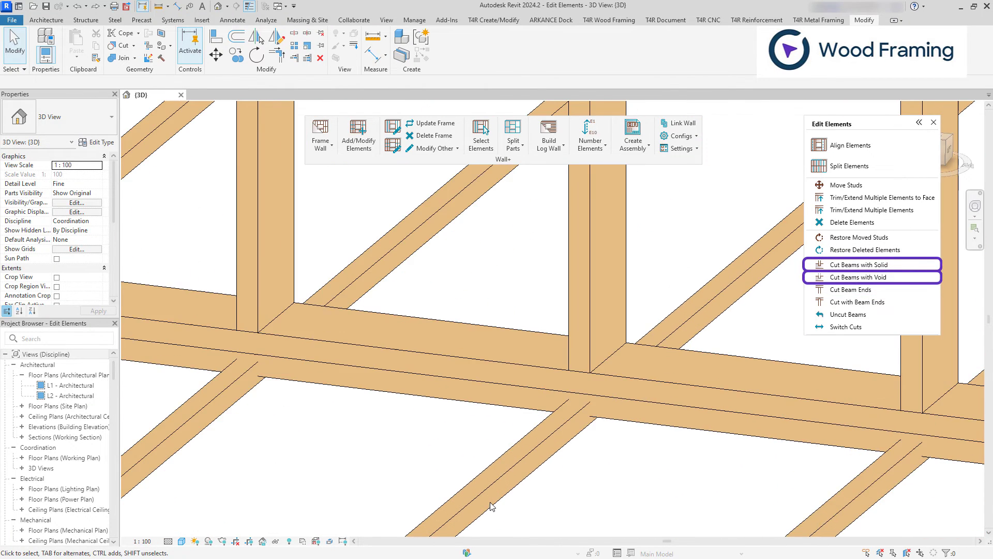
# Cut the crossing beams with the diagonal joist solid, then temporarily hide the joist
pyautogui.click(908, 268)
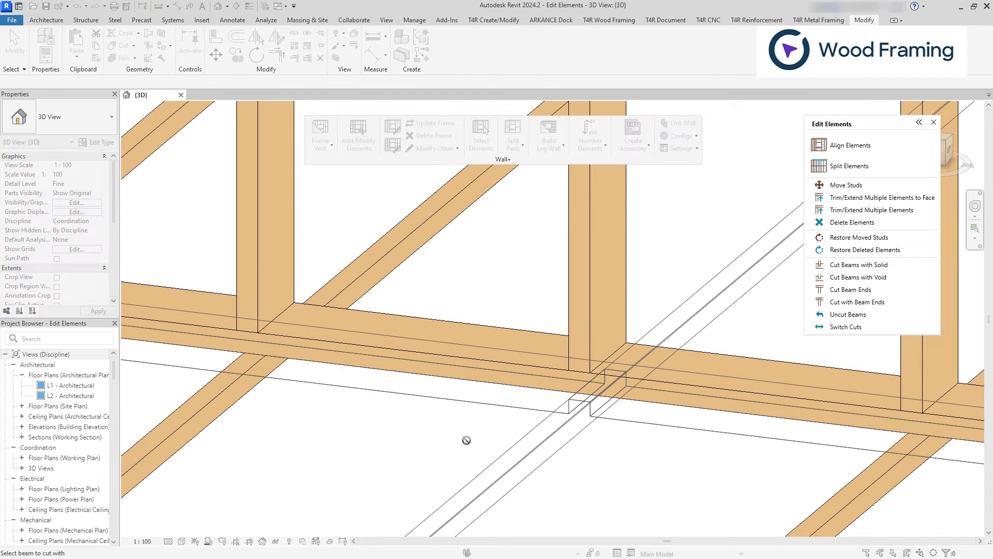
pyautogui.click(227, 416)
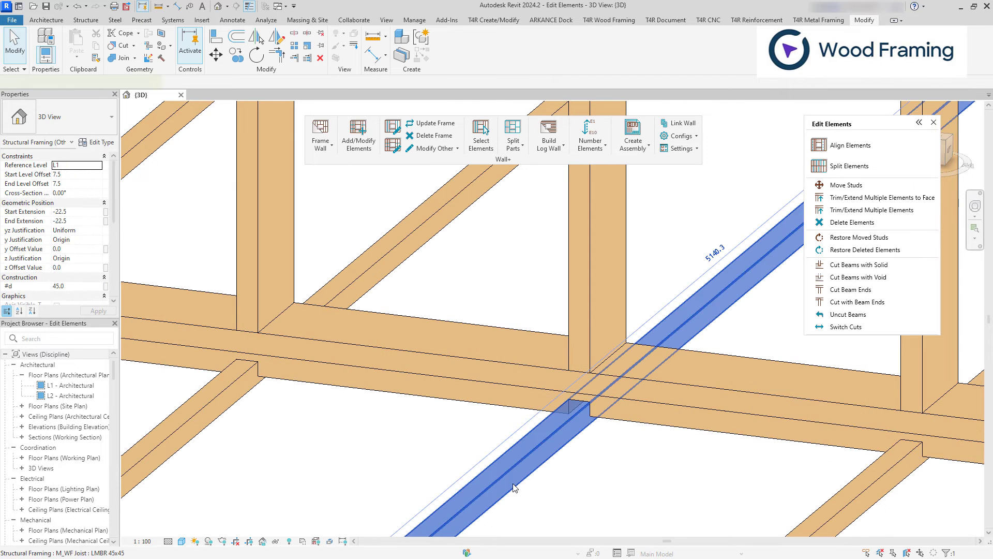
pyautogui.click(276, 541)
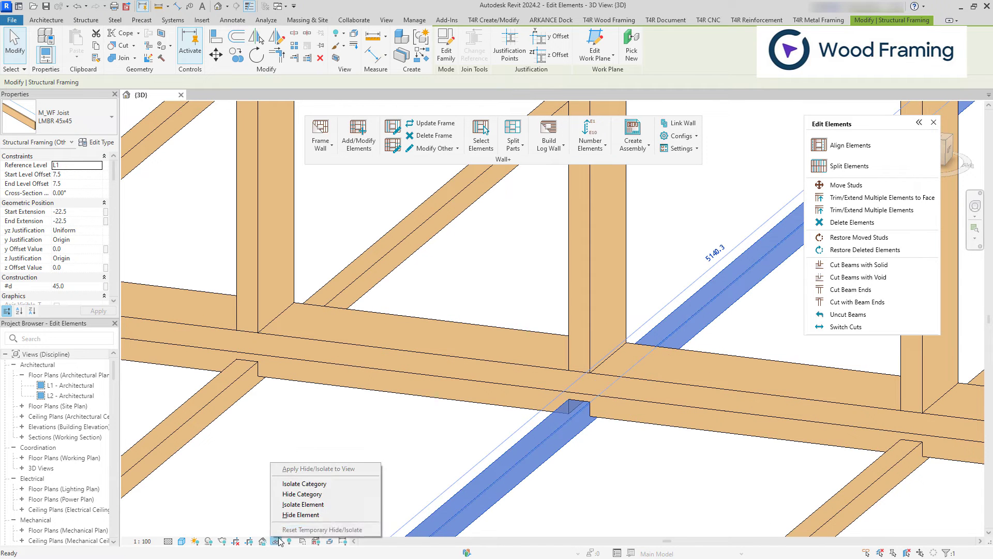
pyautogui.click(289, 513)
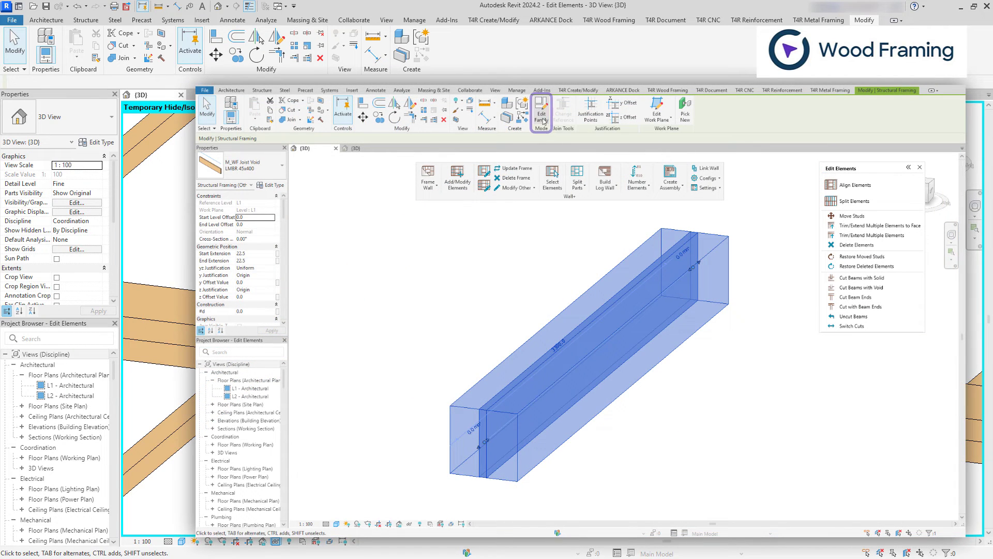
# Edit the joist void family, confirm its blend is set to Void and select the stud
pyautogui.click(542, 116)
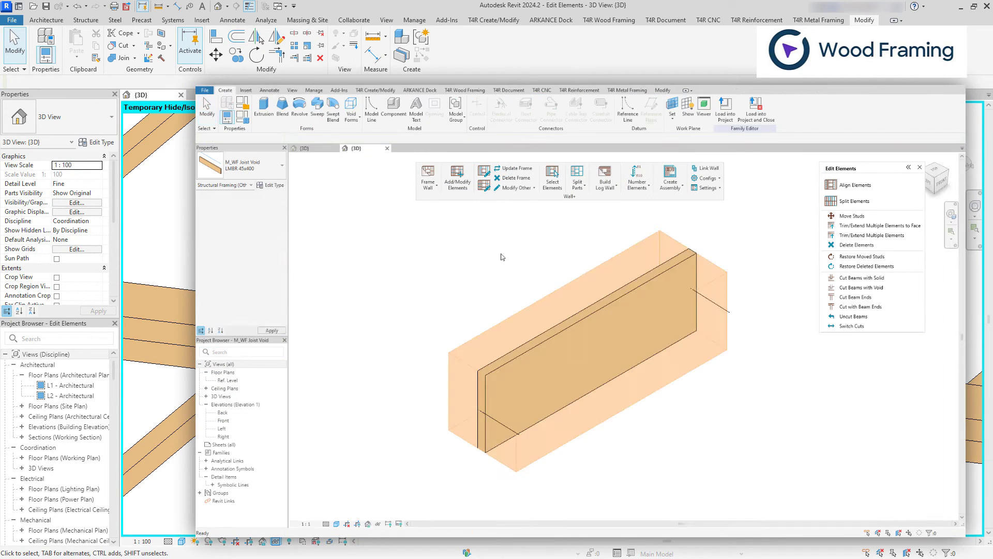
pyautogui.click(527, 305)
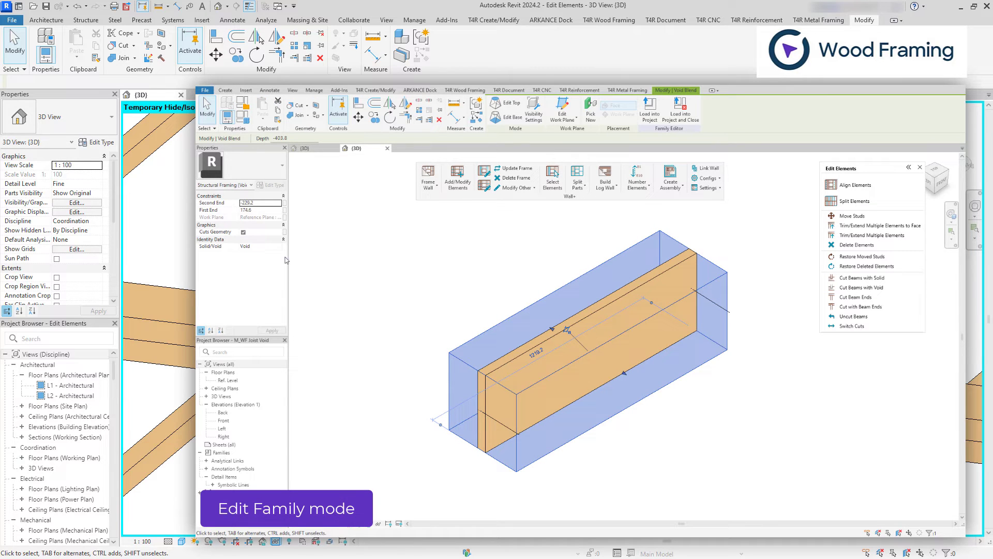
pyautogui.click(260, 246)
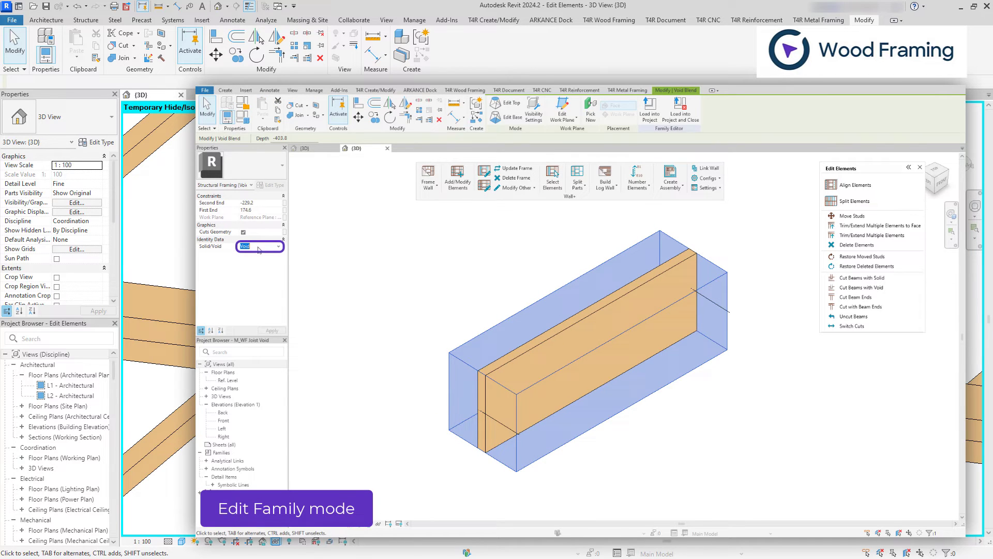
pyautogui.click(546, 340)
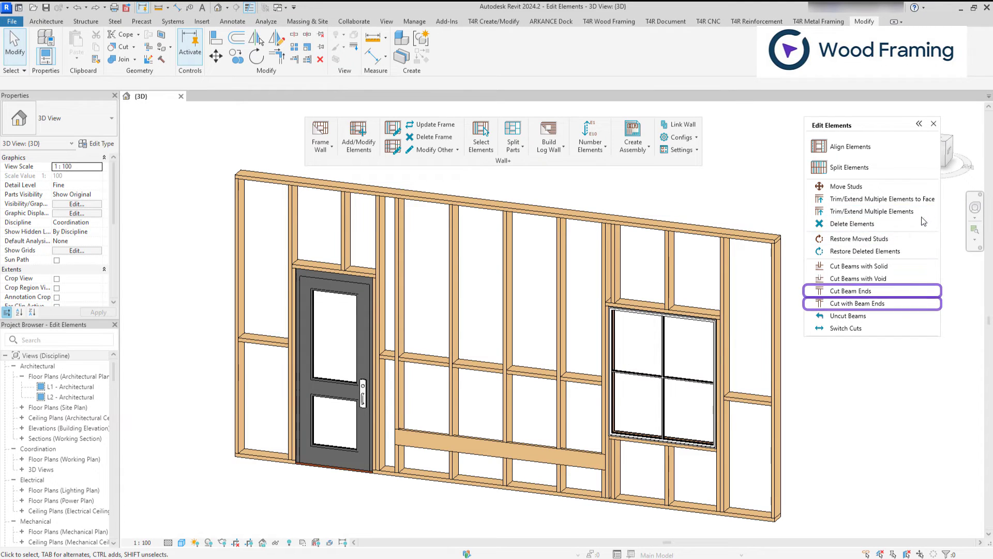
# Cut the blocking beam ends by the door, then start and cancel Cut with Beam Ends and Cut Beam Ends
pyautogui.click(851, 291)
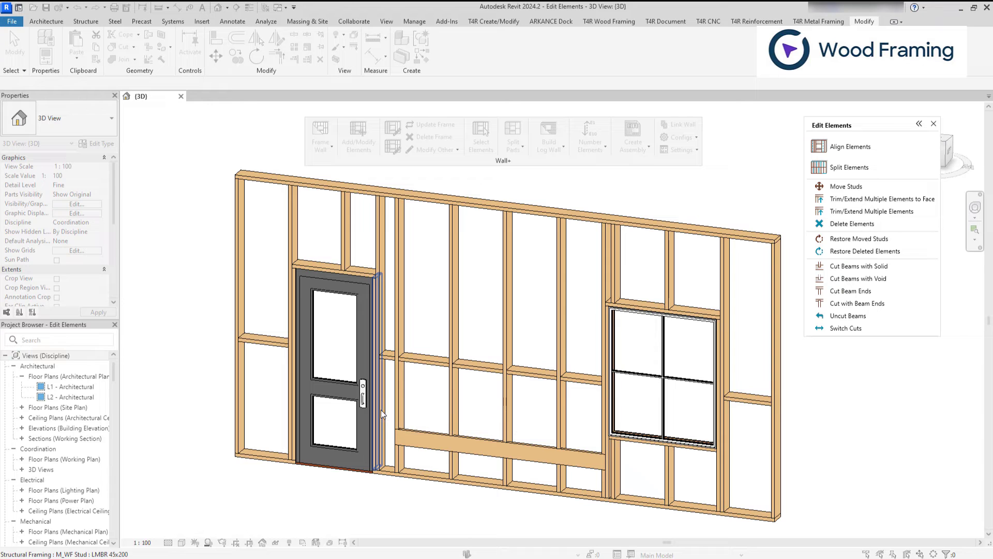
pyautogui.click(415, 434)
pyautogui.scroll(2, 394, 454)
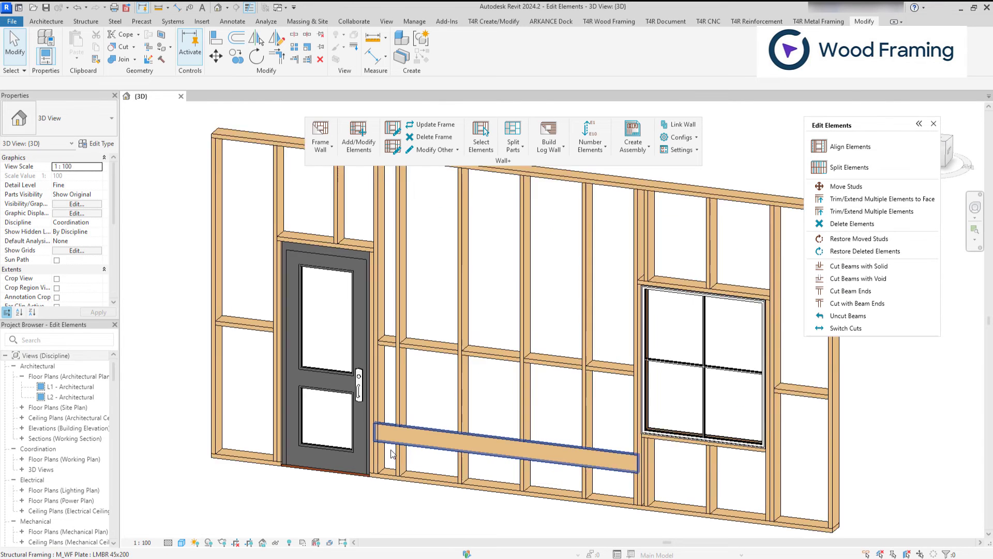
pyautogui.scroll(3, 392, 455)
pyautogui.scroll(2, 390, 458)
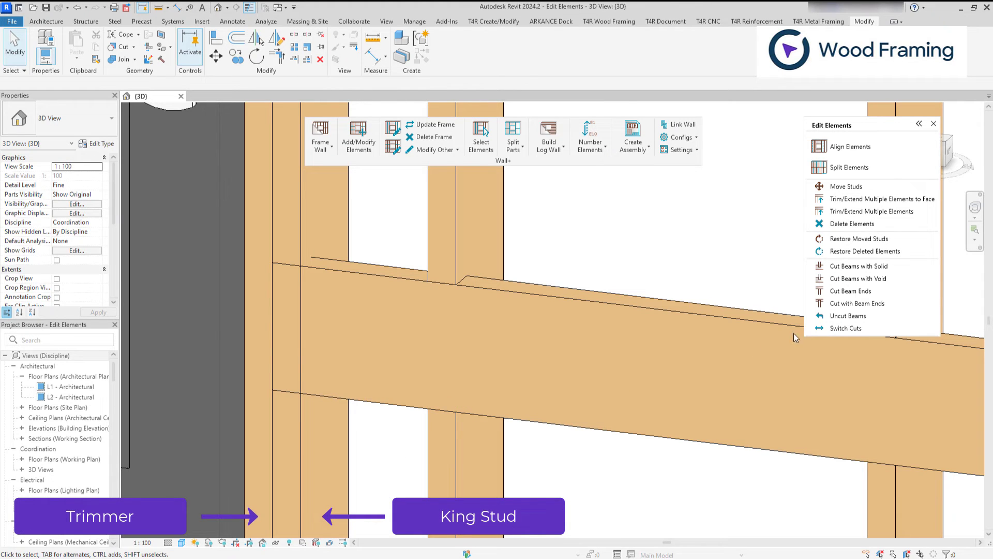
pyautogui.click(891, 306)
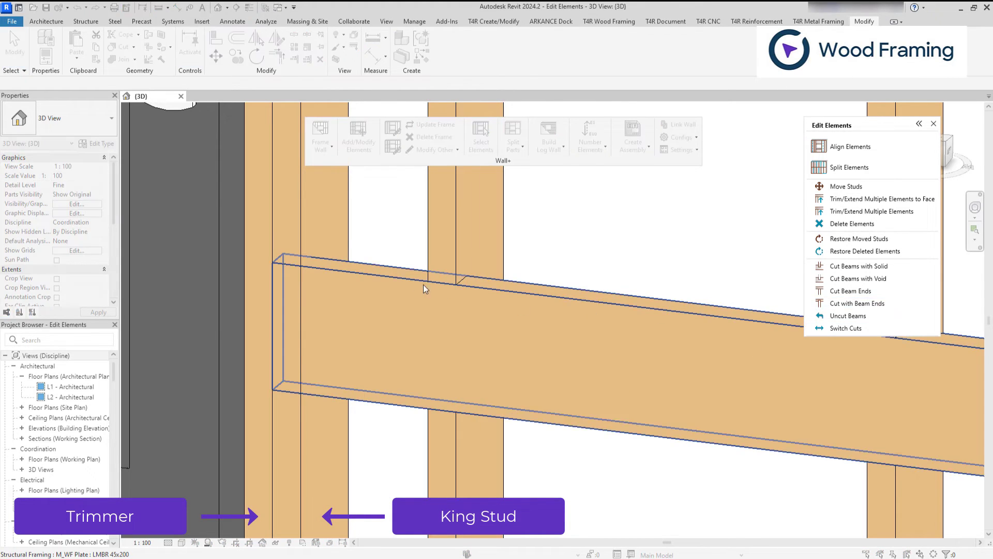
pyautogui.press('Escape')
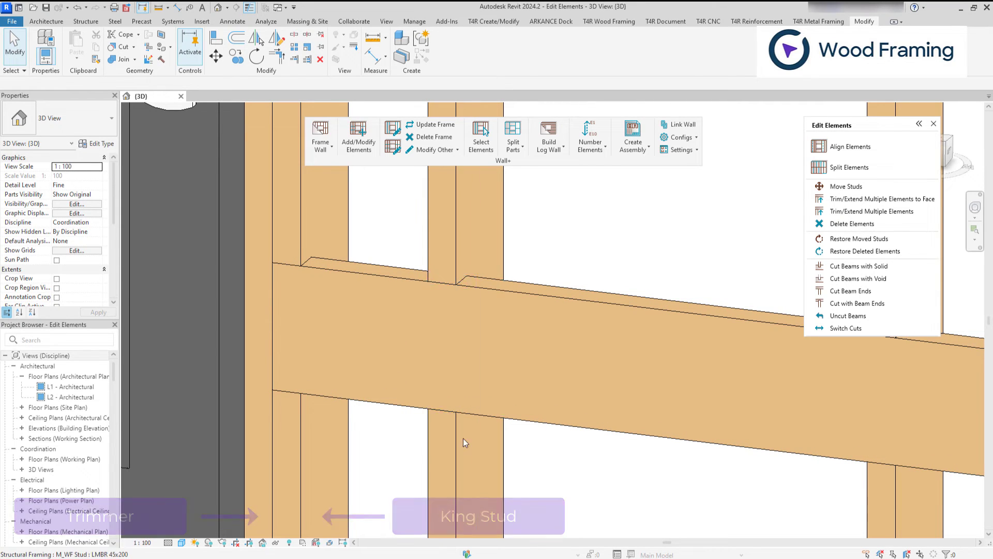
pyautogui.click(845, 296)
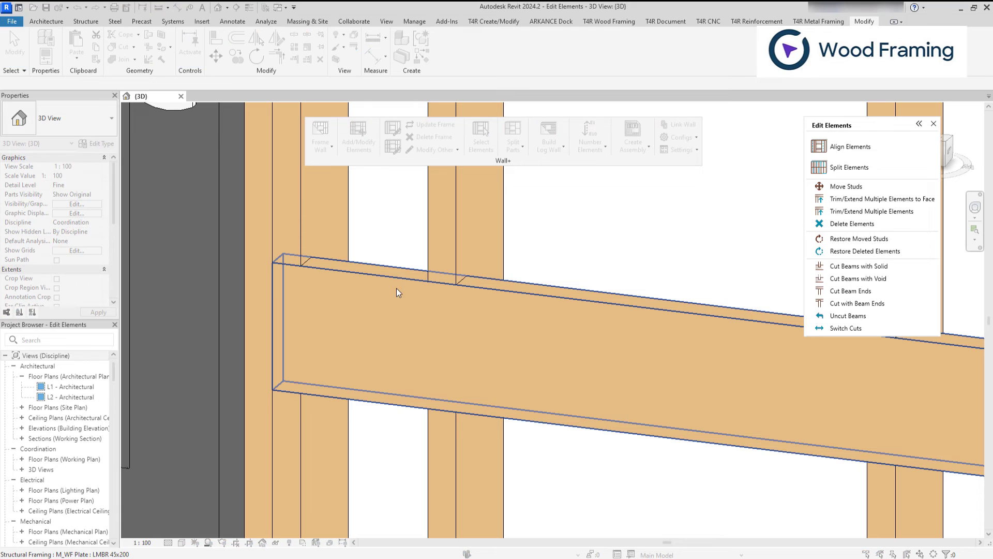
pyautogui.press('Escape')
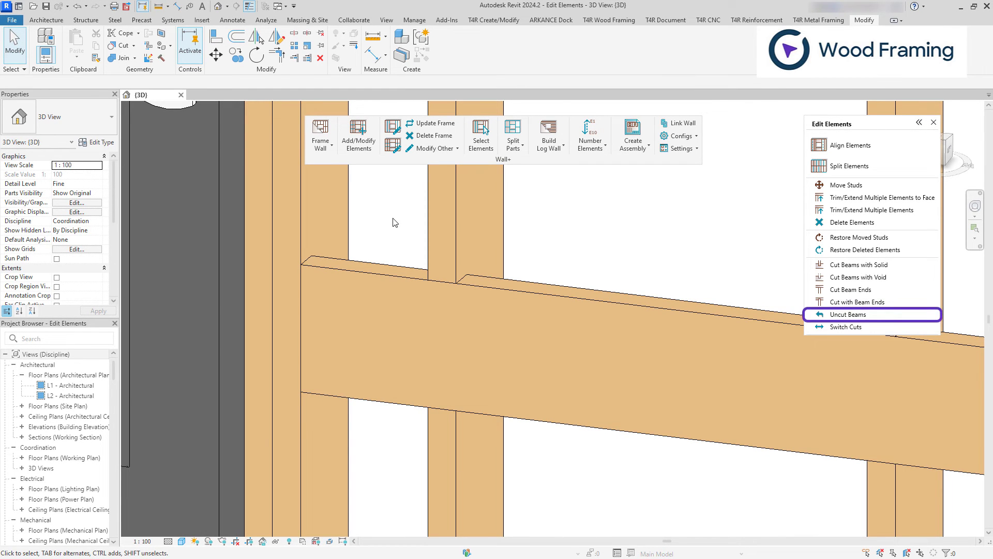
pyautogui.click(892, 315)
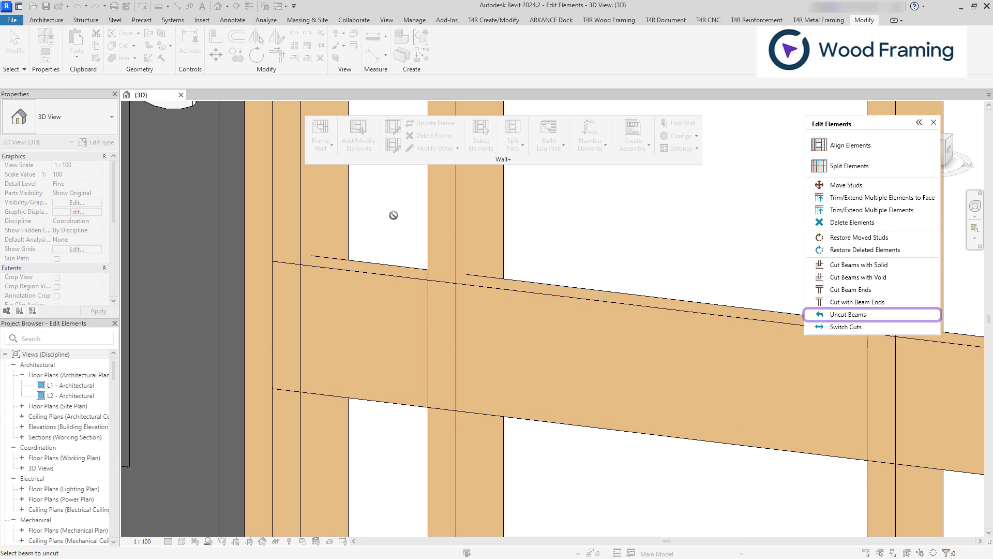
pyautogui.press('Escape')
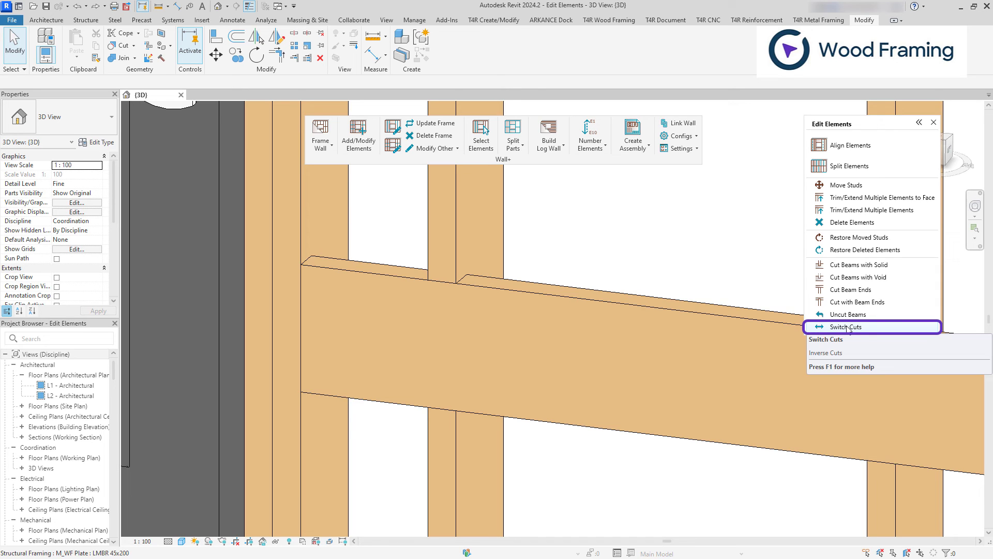
# Switch Cuts on the blocking beam, then switch again so the studs cut the beam
pyautogui.click(849, 329)
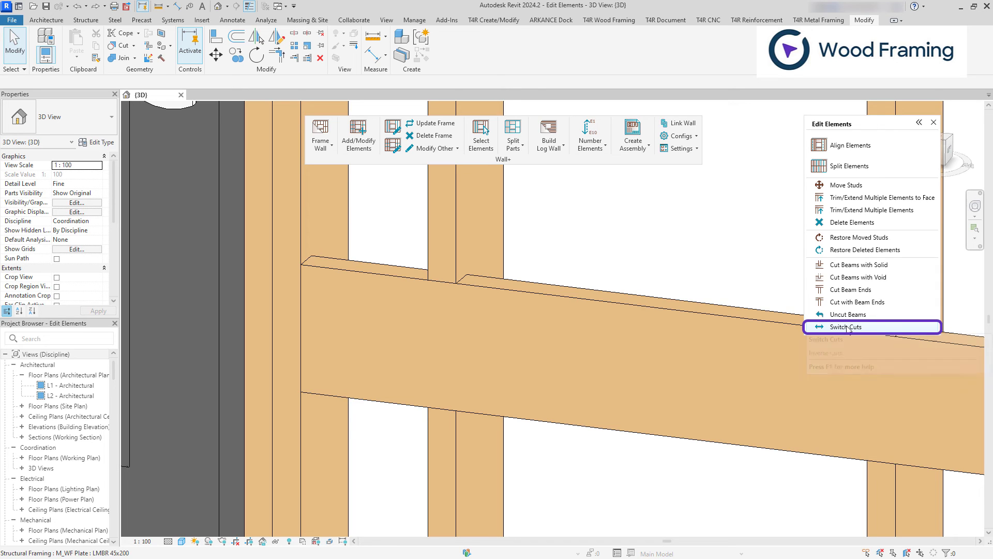
pyautogui.click(361, 276)
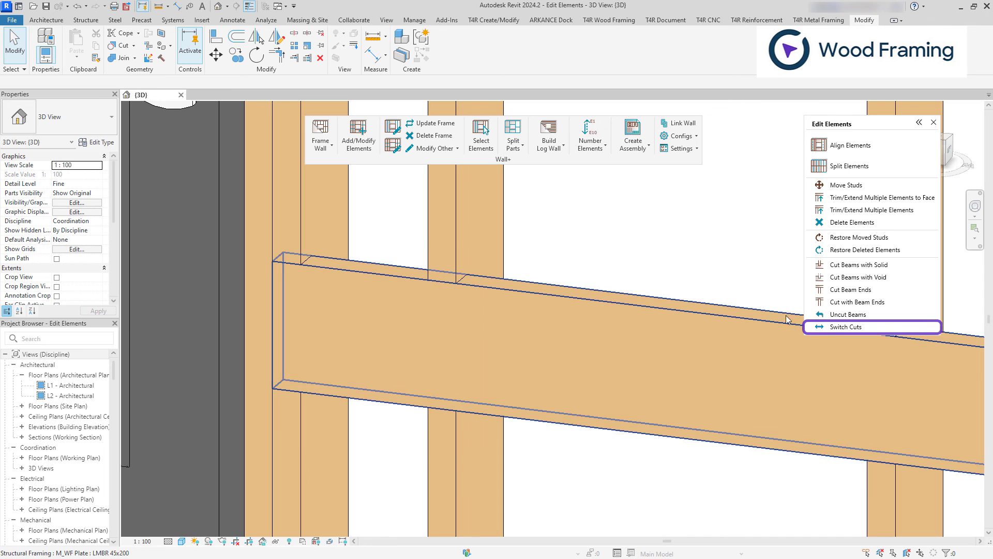
pyautogui.click(371, 269)
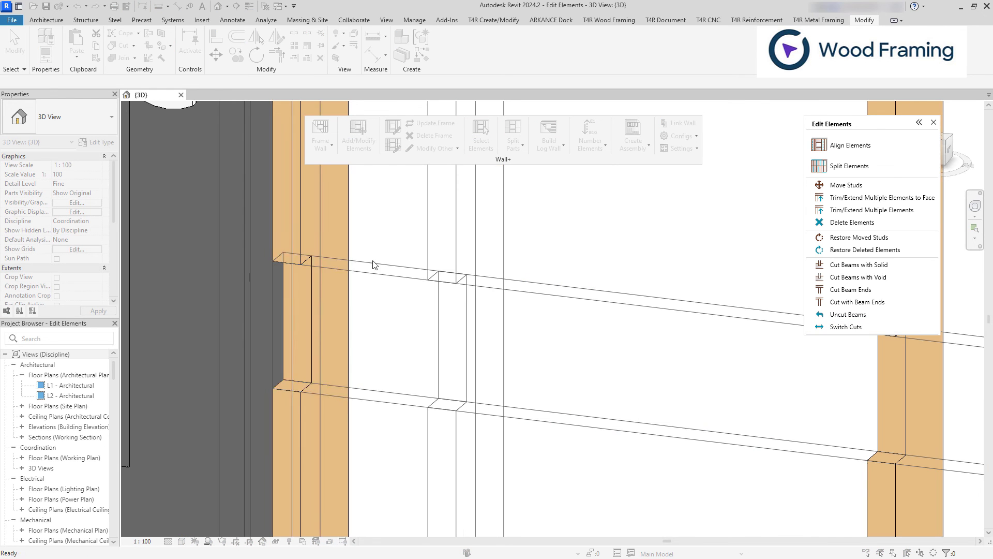